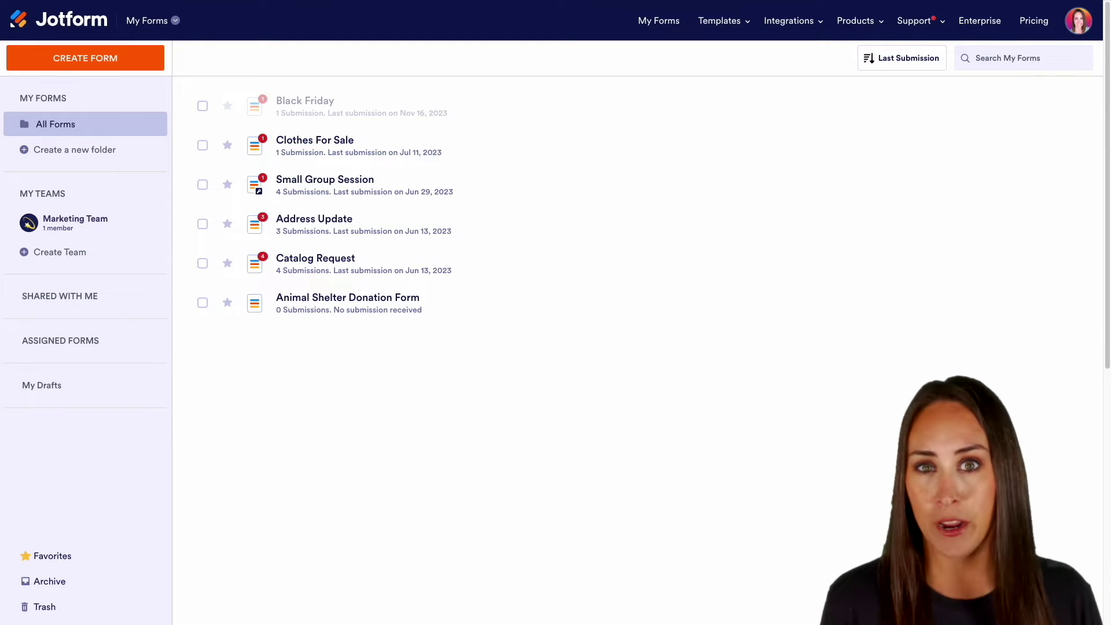
# Start a new blank Classic Form from scratch.
pyautogui.click(87, 62)
pyautogui.click(391, 211)
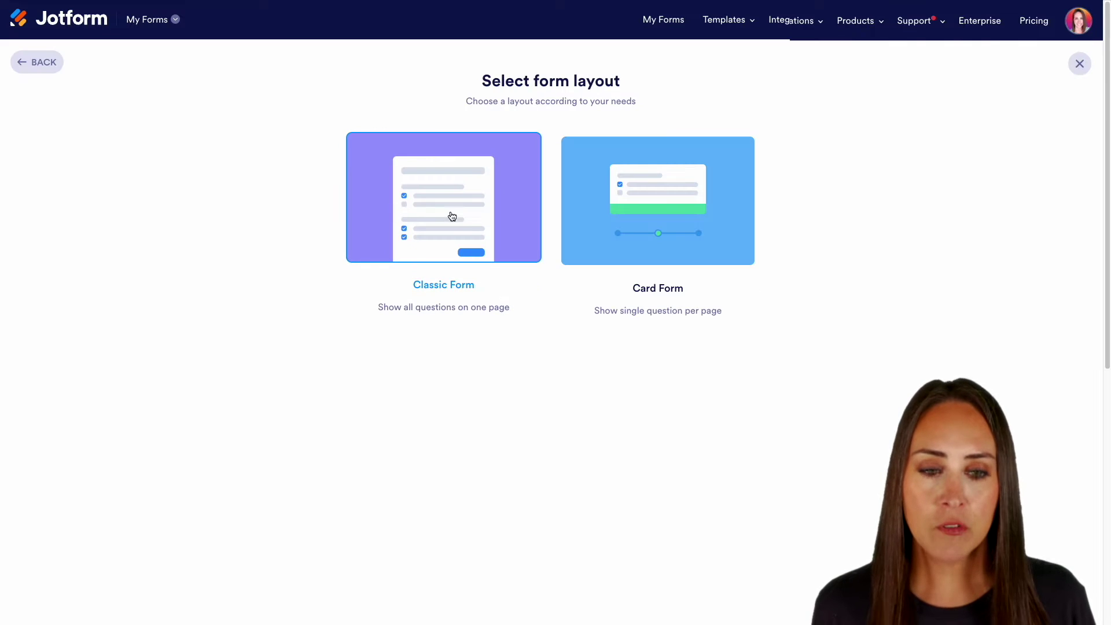
pyautogui.click(470, 217)
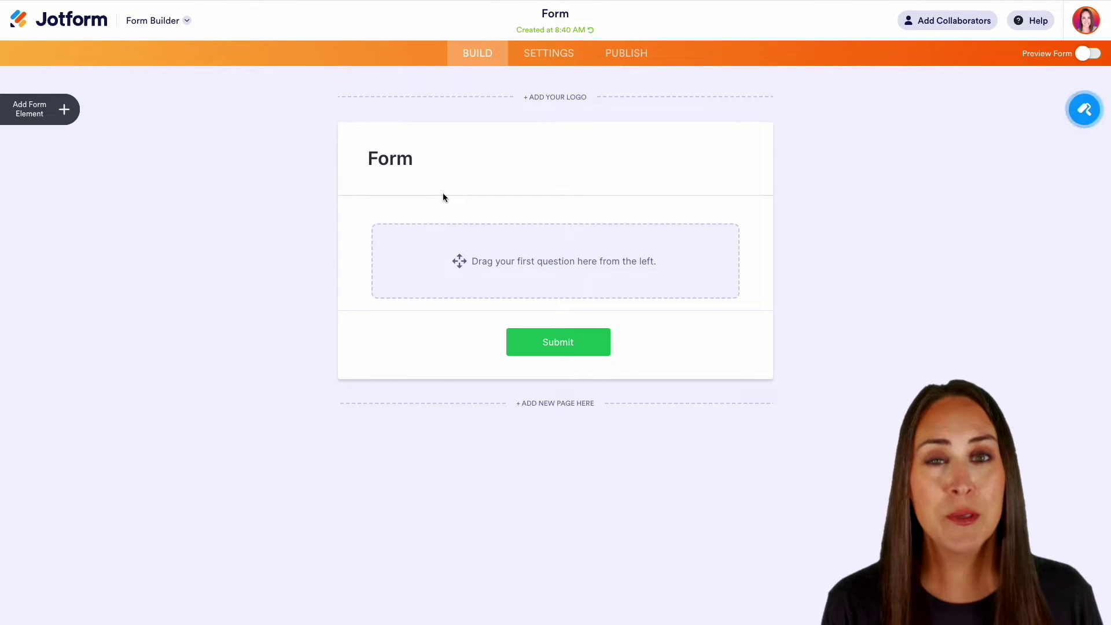
# Add Full Name, Email and Phone Number fields, then go to the form's Settings.
pyautogui.click(58, 107)
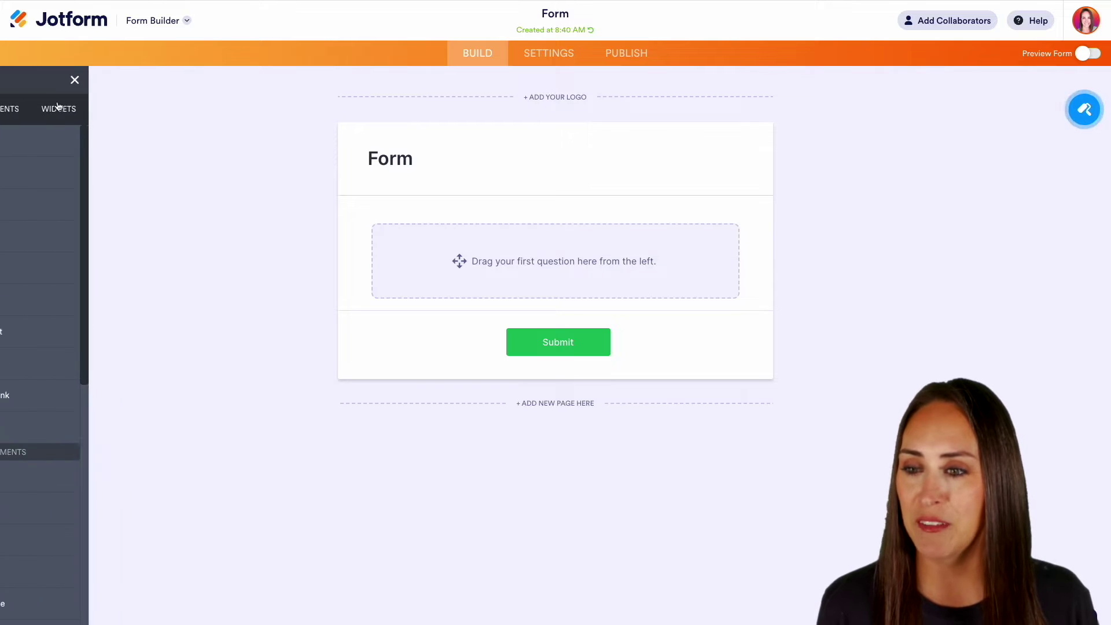
pyautogui.click(81, 172)
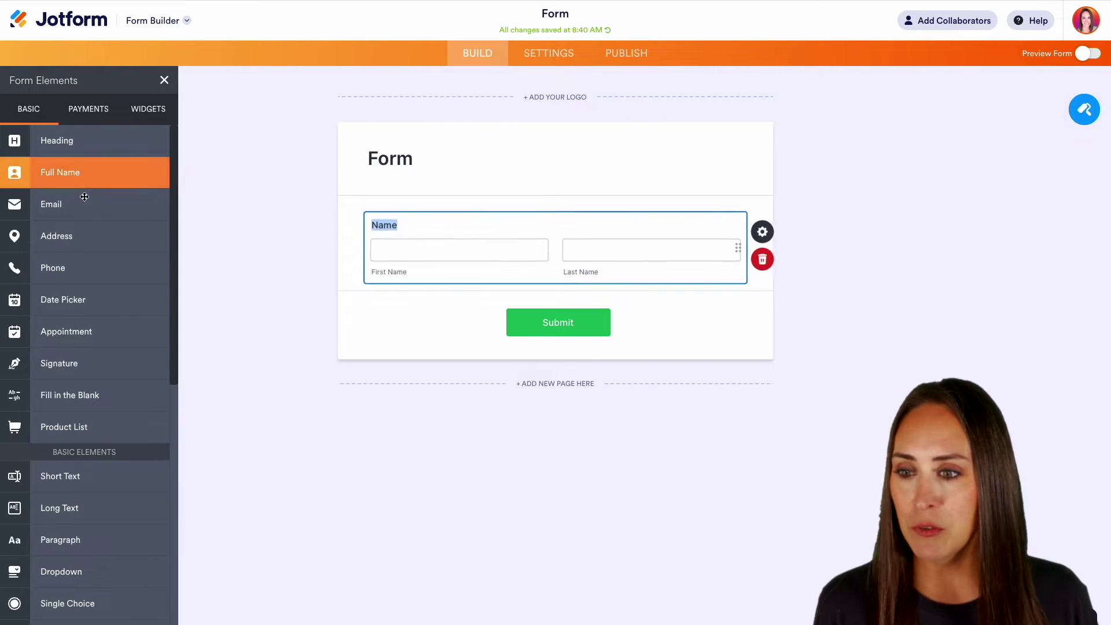
pyautogui.click(80, 205)
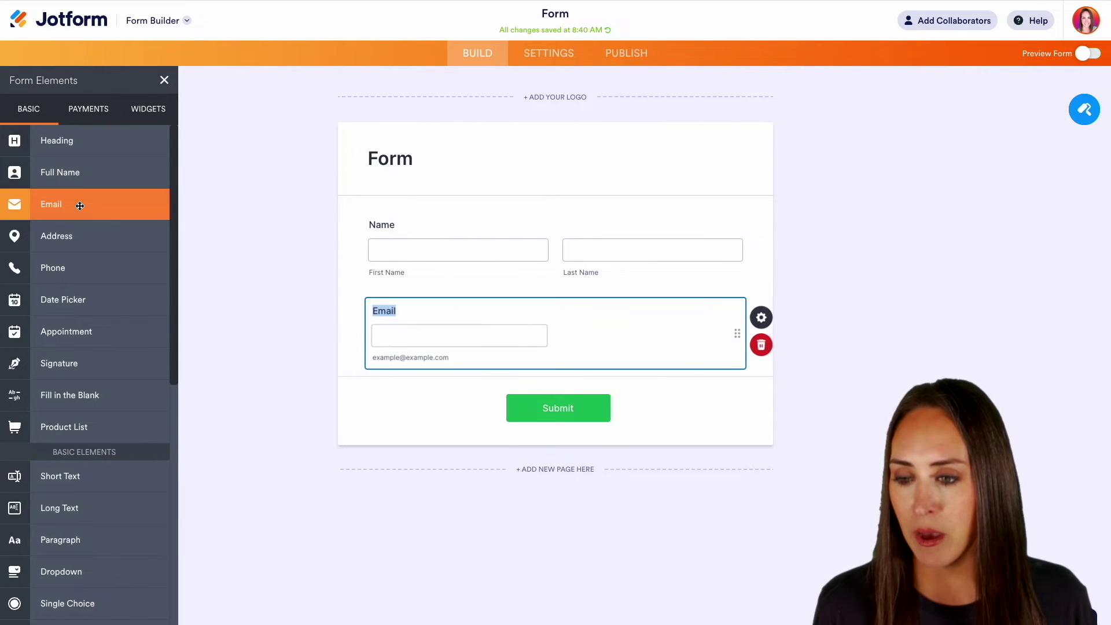
pyautogui.click(73, 268)
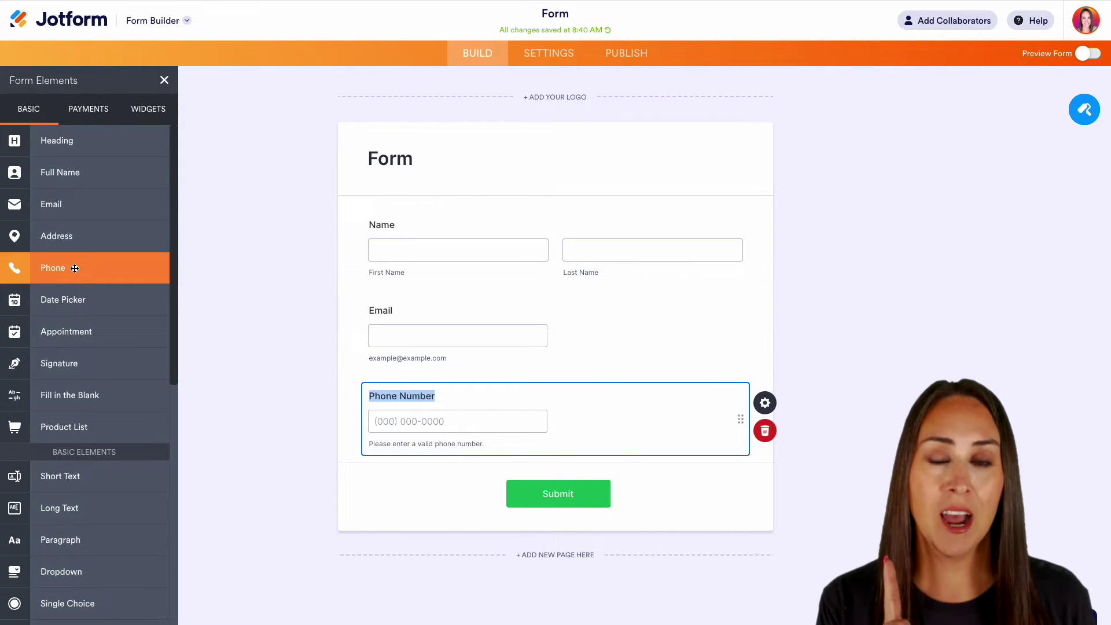
pyautogui.click(542, 55)
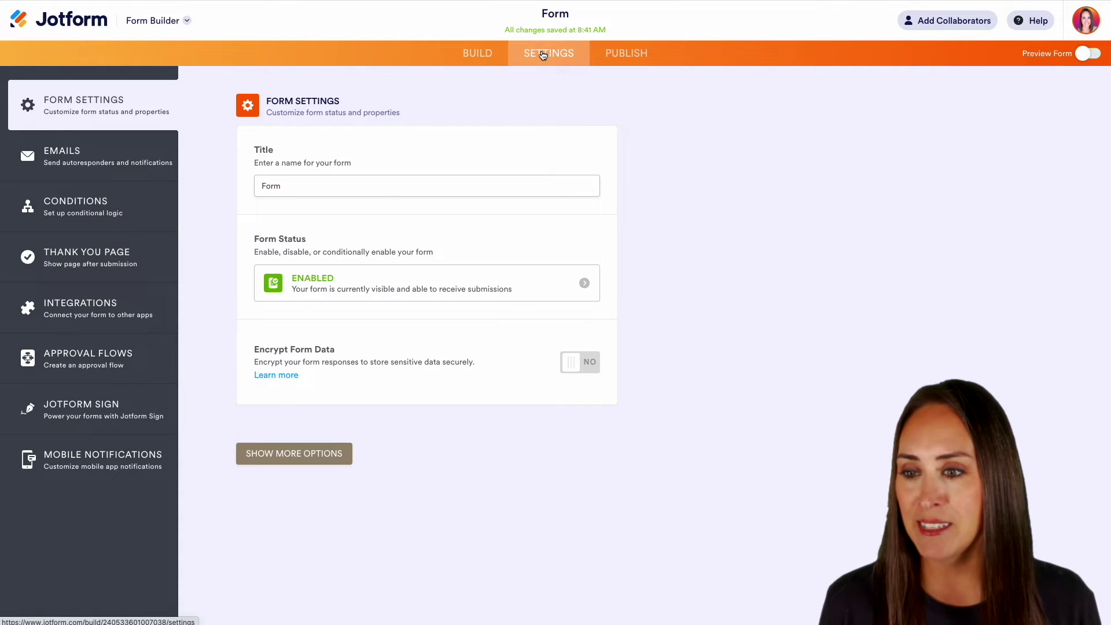
# Open the Thank You page editor and place the caret after the confirmation line.
pyautogui.click(74, 267)
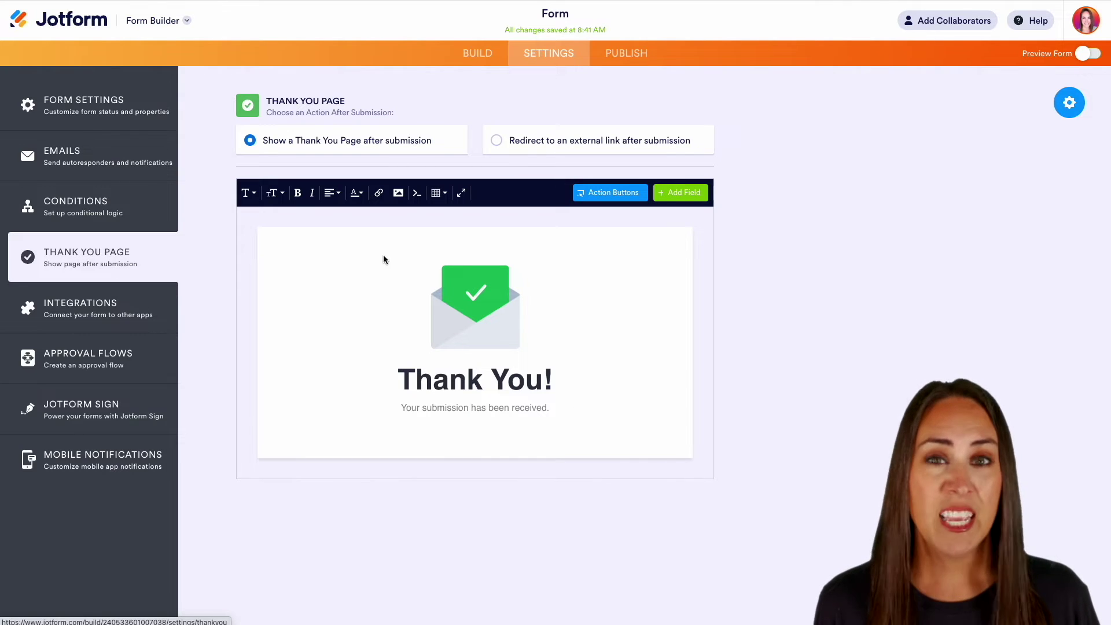
pyautogui.click(565, 394)
pyautogui.hotkey('ctrl', 'a')
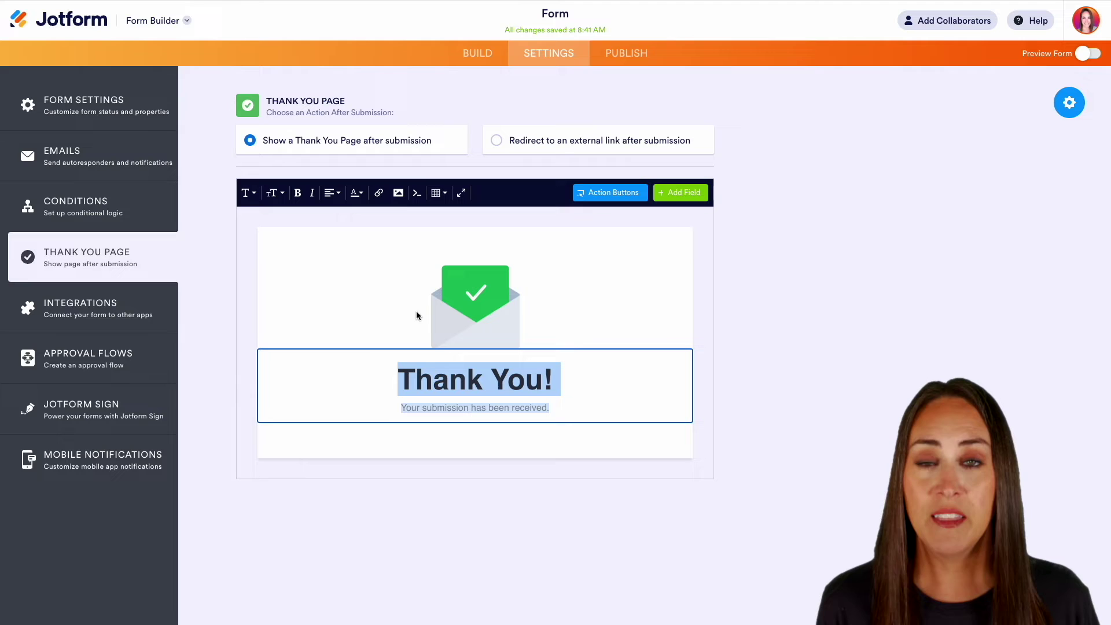
pyautogui.click(587, 411)
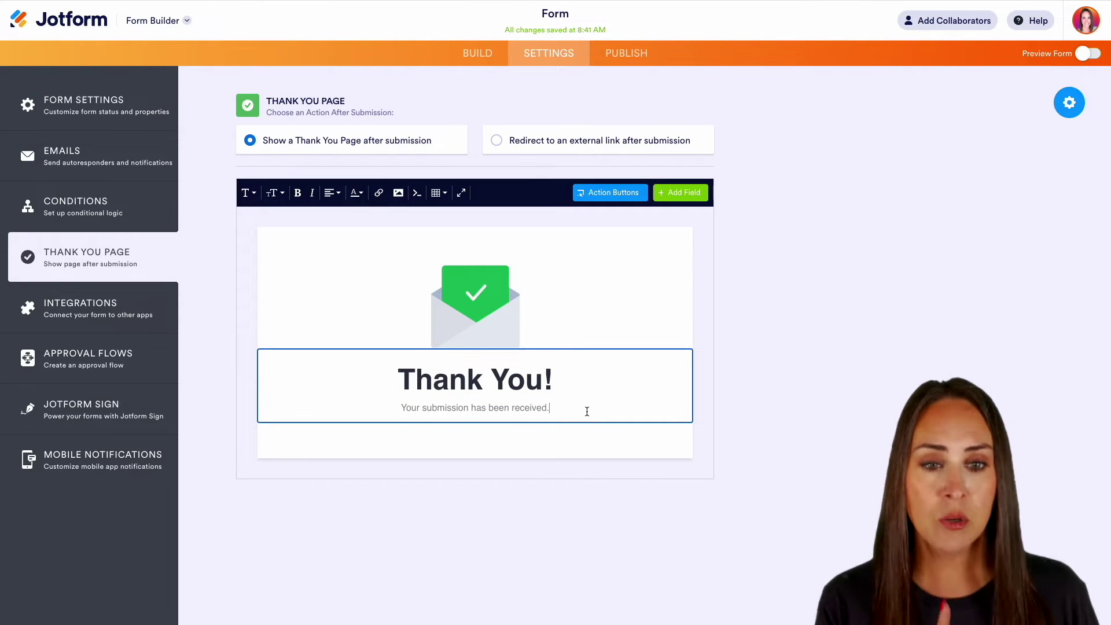
pyautogui.click(615, 192)
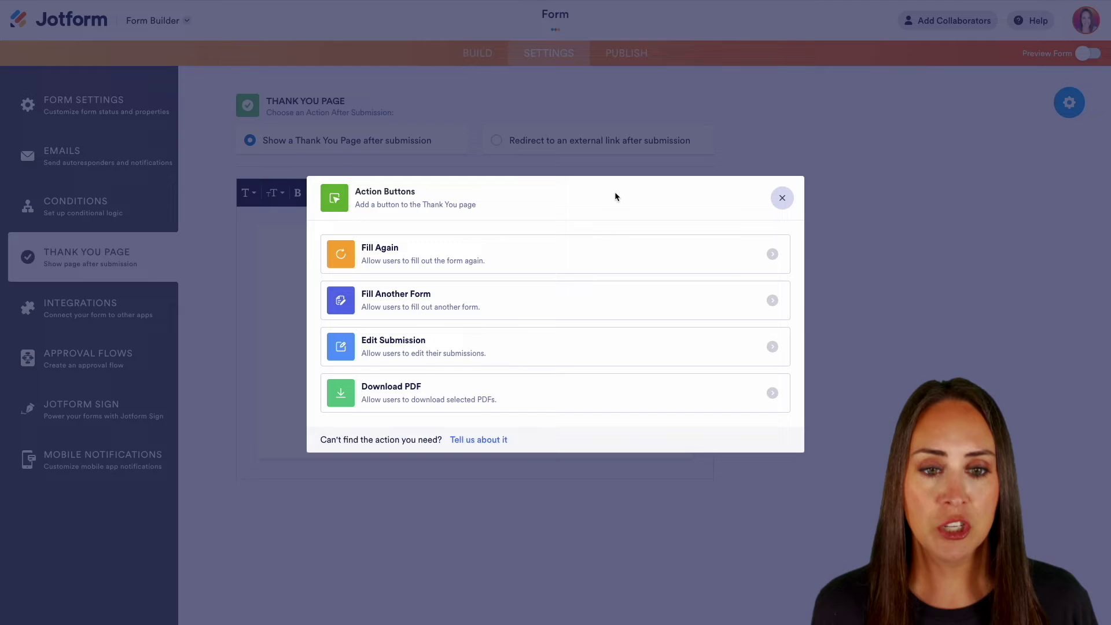
pyautogui.moveTo(631, 263)
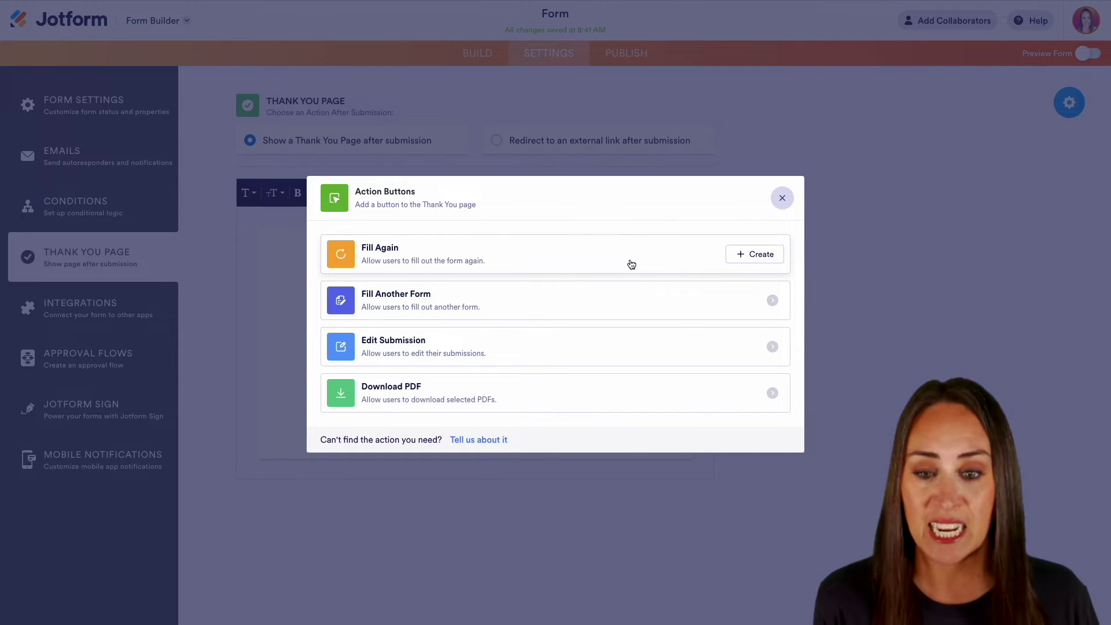
pyautogui.moveTo(655, 304)
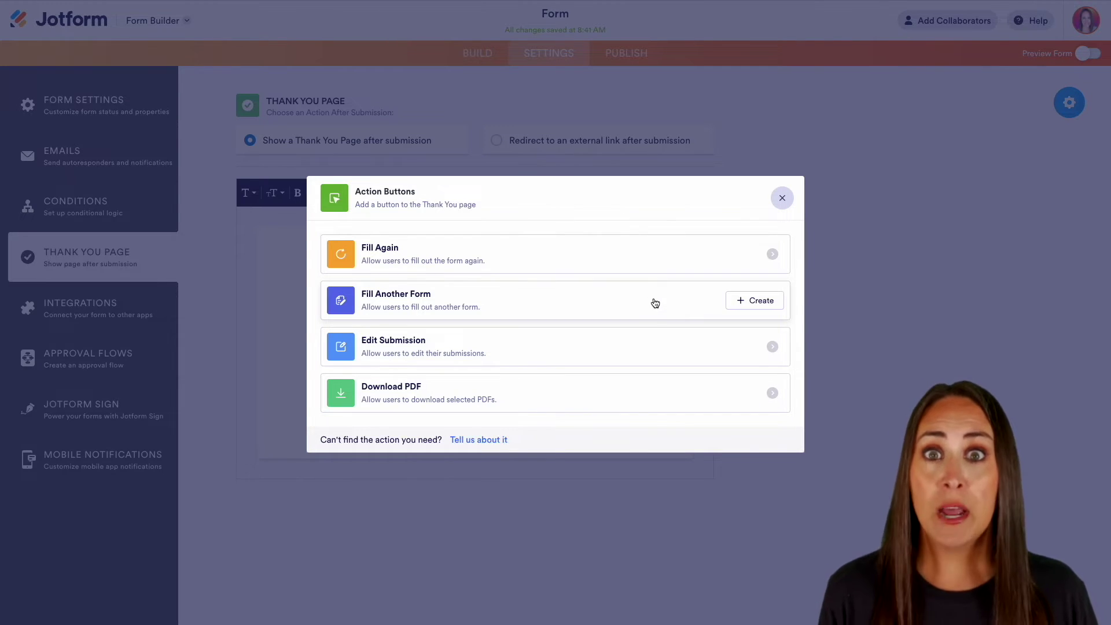
# Create a Fill Another Form button labelled 'You Might Like This Form Too! Animal Shelter Donations'.
pyautogui.click(761, 301)
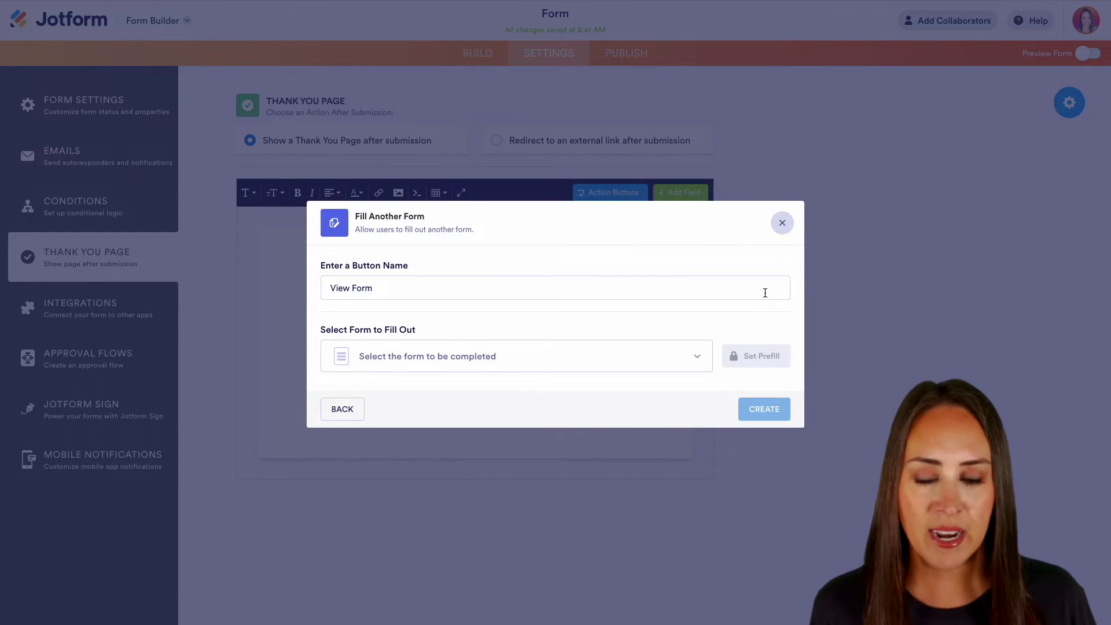
pyautogui.moveTo(764, 291); pyautogui.dragTo(317, 287)
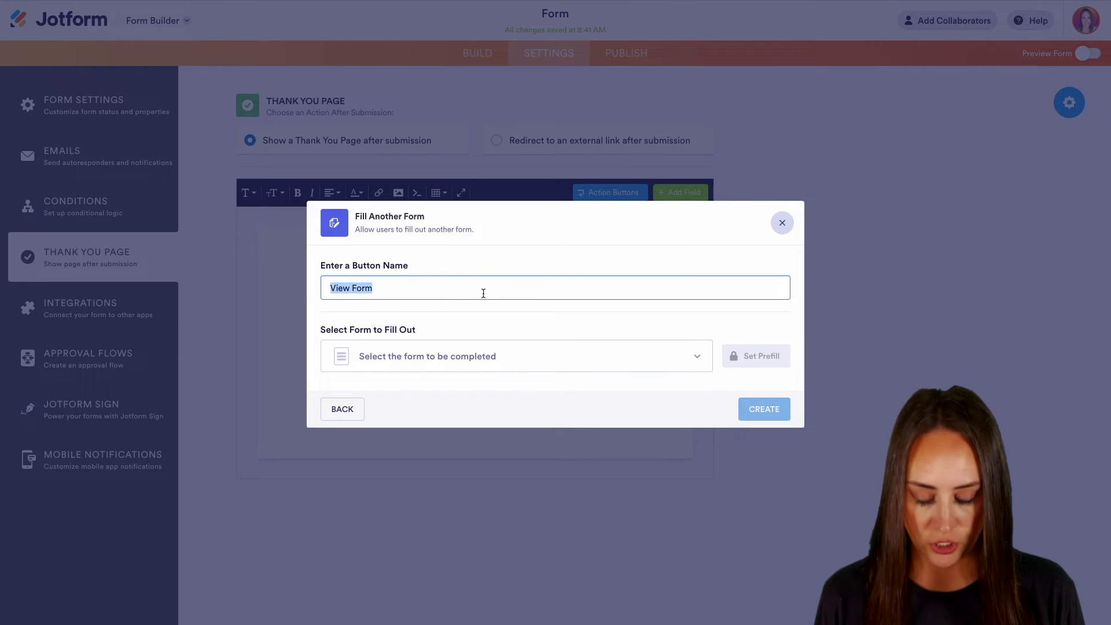
pyautogui.write('You Might Like This Form Too!')
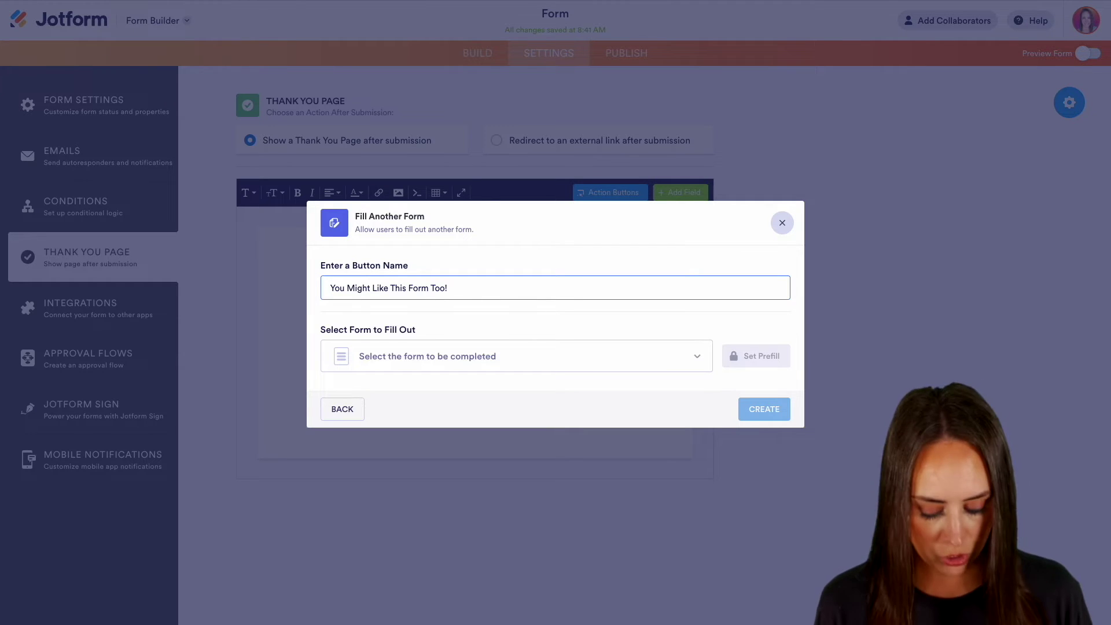
pyautogui.write(' Animal ')
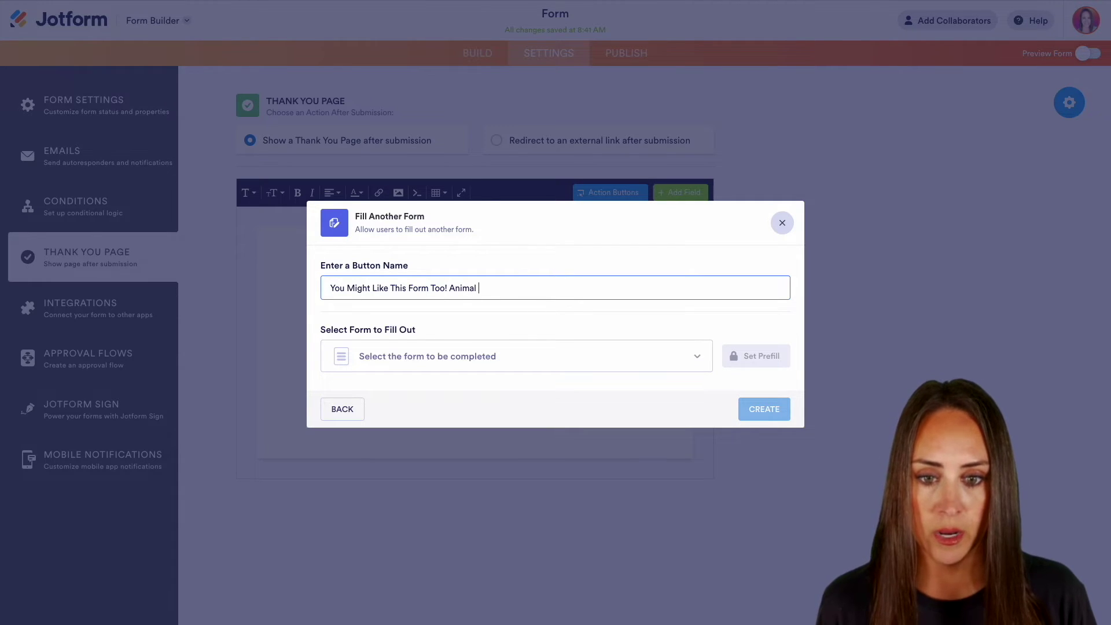
pyautogui.write('Shelter Donations')
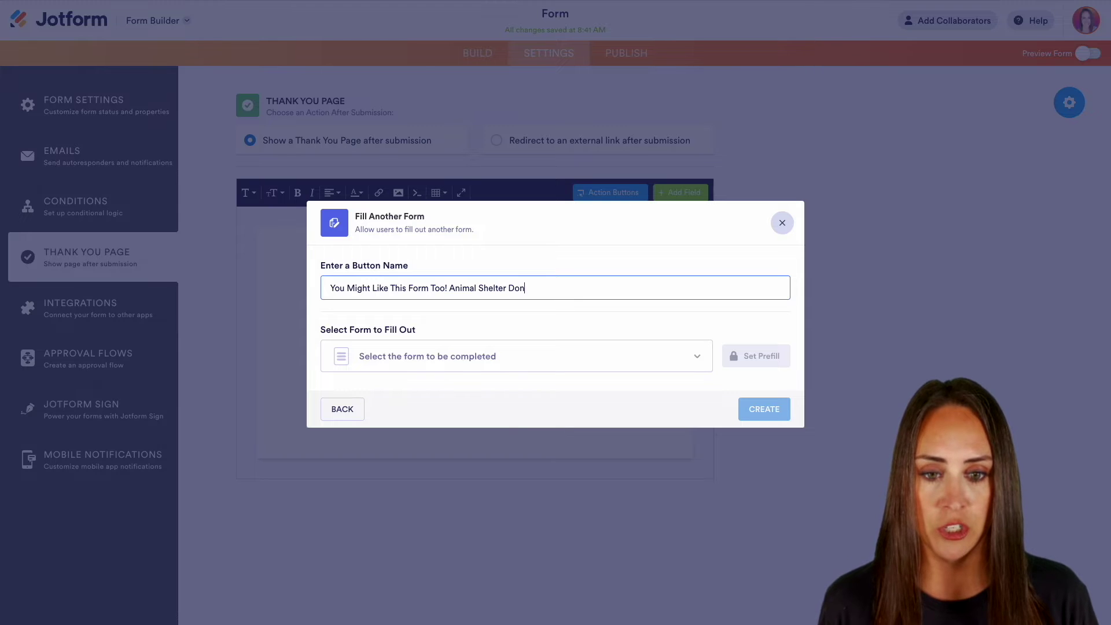
# Link the button to Animal Shelter Donation Form and Clothes For Sale.
pyautogui.click(697, 358)
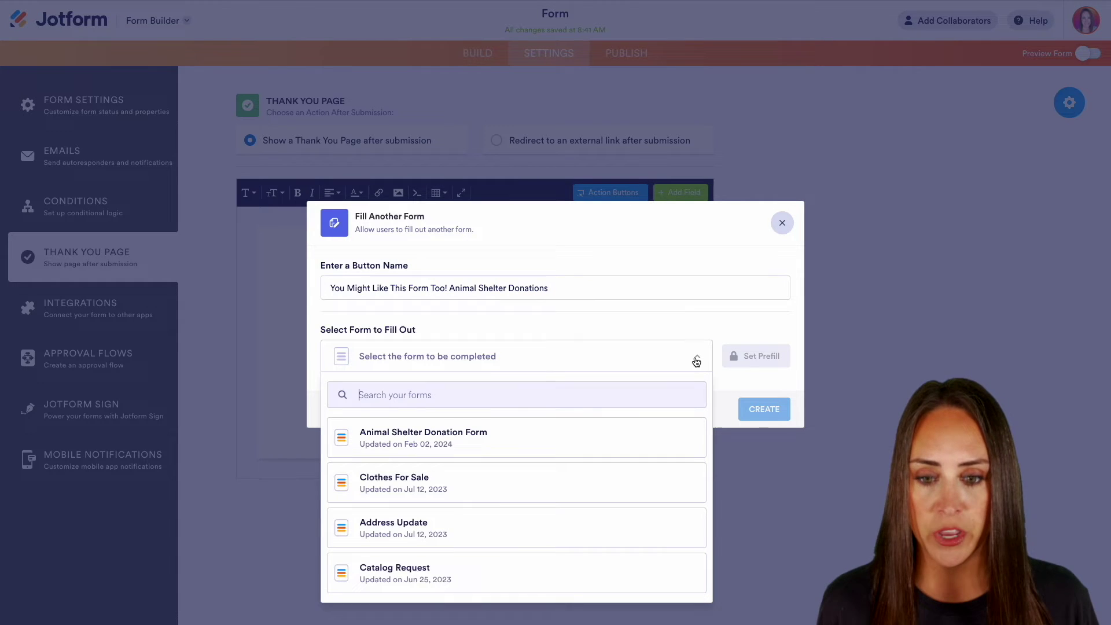
pyautogui.click(539, 449)
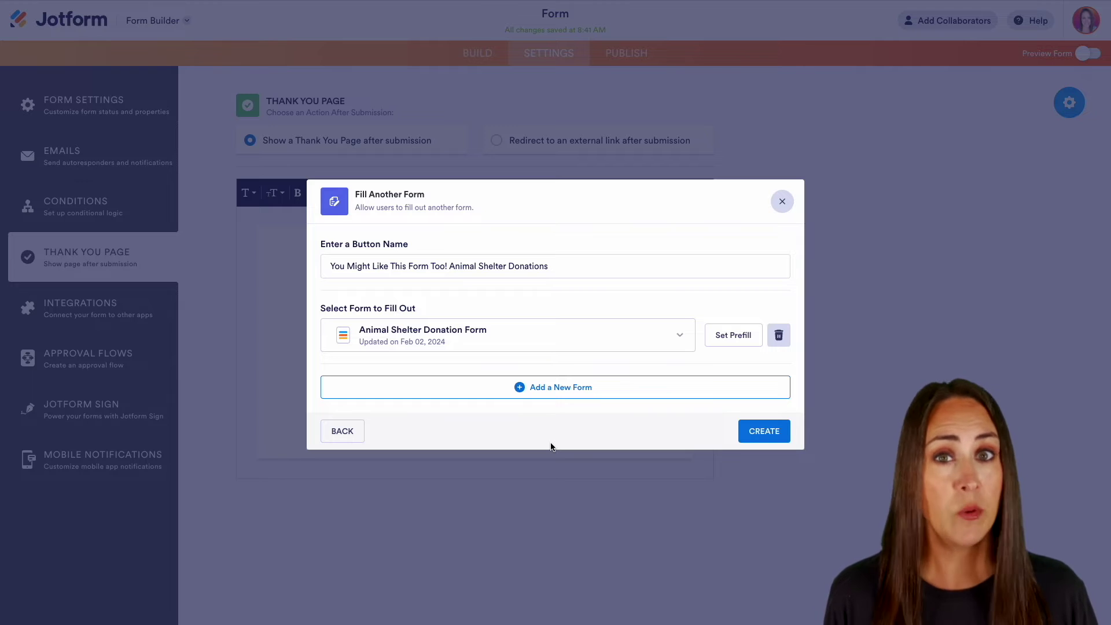
pyautogui.click(564, 389)
pyautogui.click(685, 354)
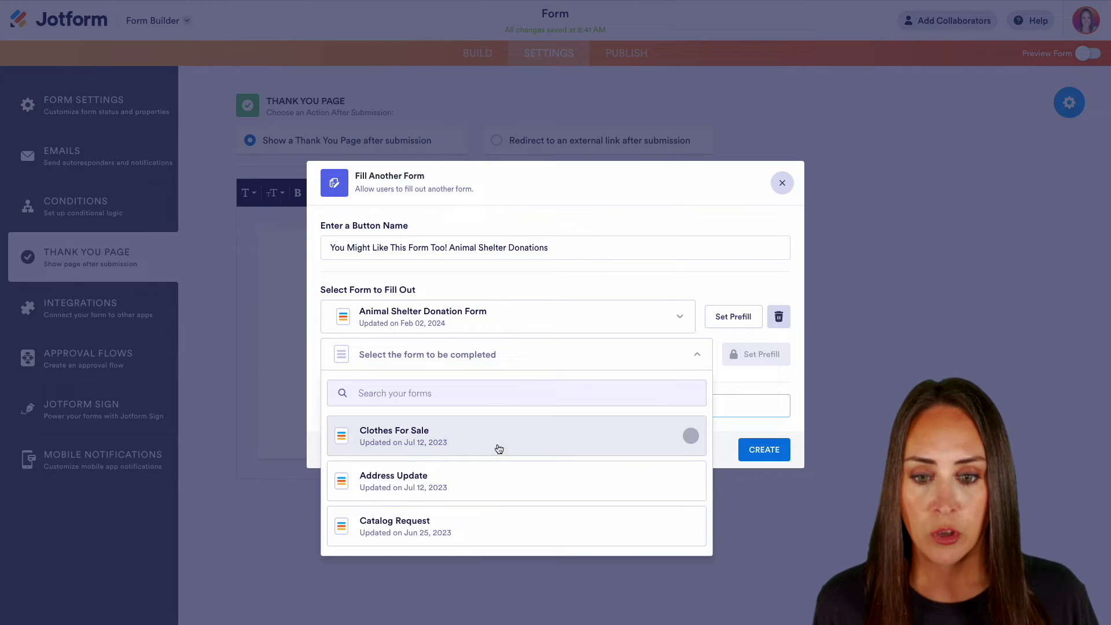
pyautogui.click(452, 449)
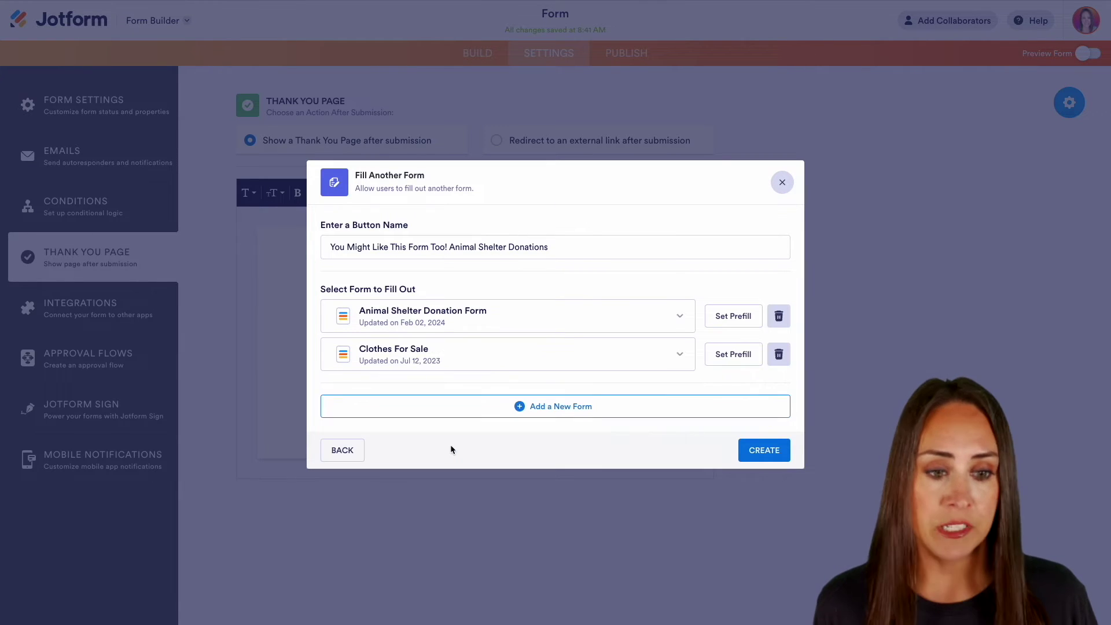
# Turn on field prefill for Animal Shelter Donation Form and Clothes For Sale, then add their buttons.
pyautogui.click(745, 321)
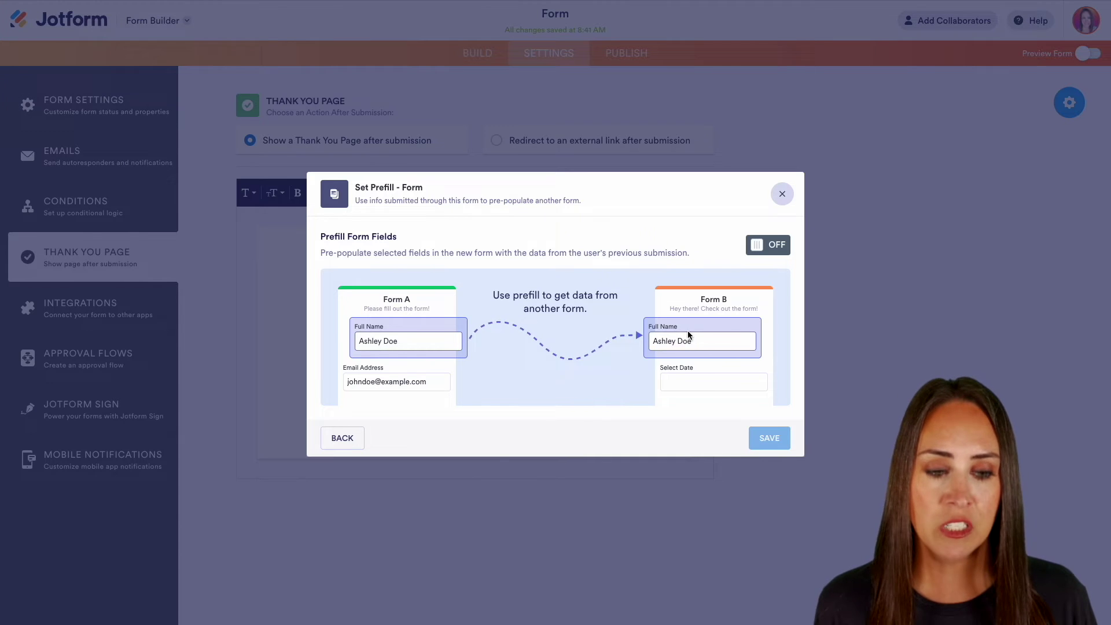
pyautogui.click(777, 244)
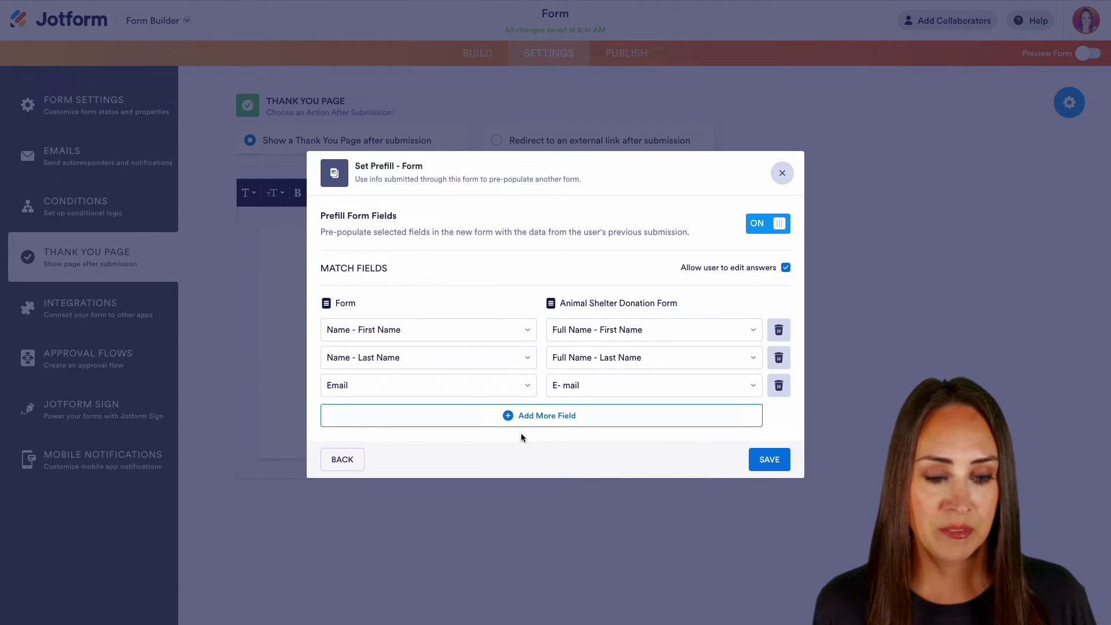
pyautogui.click(769, 459)
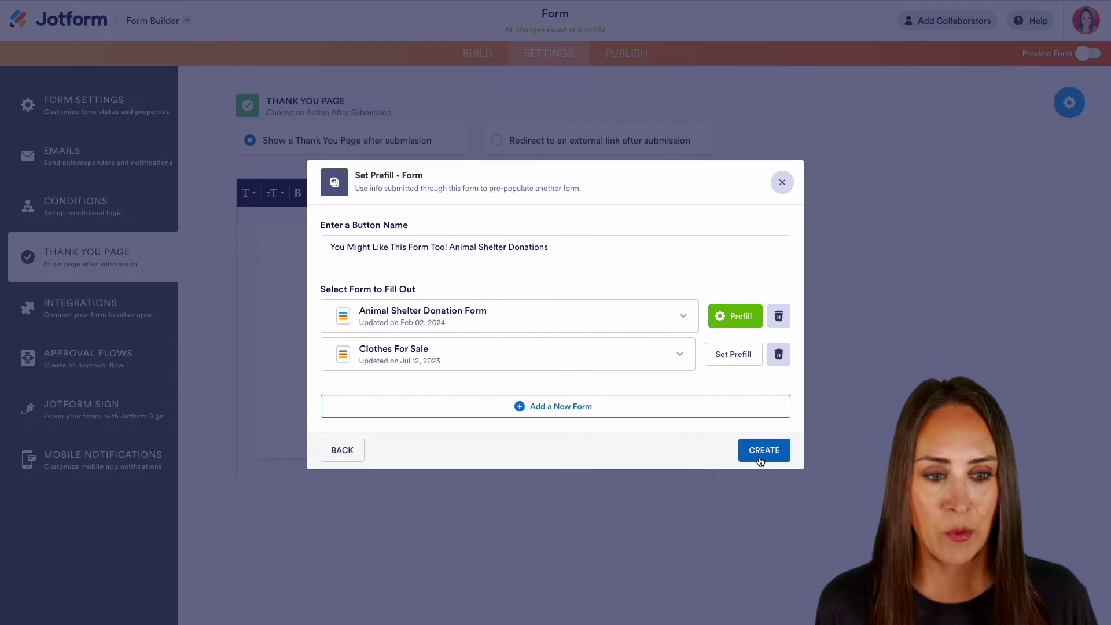
pyautogui.click(732, 355)
pyautogui.click(769, 244)
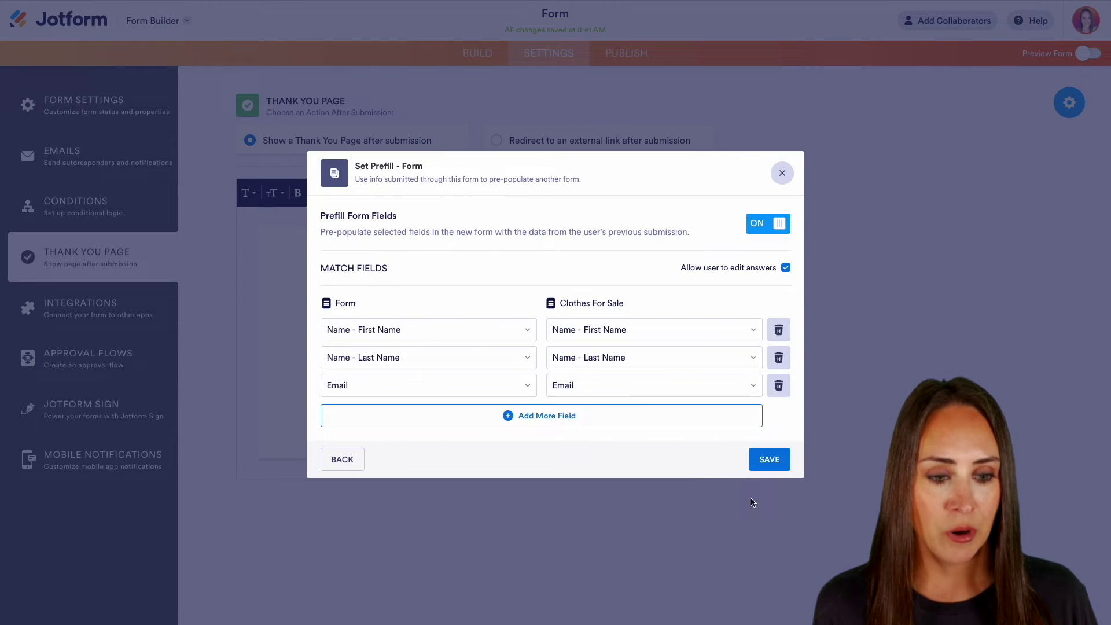
pyautogui.click(776, 458)
pyautogui.click(764, 451)
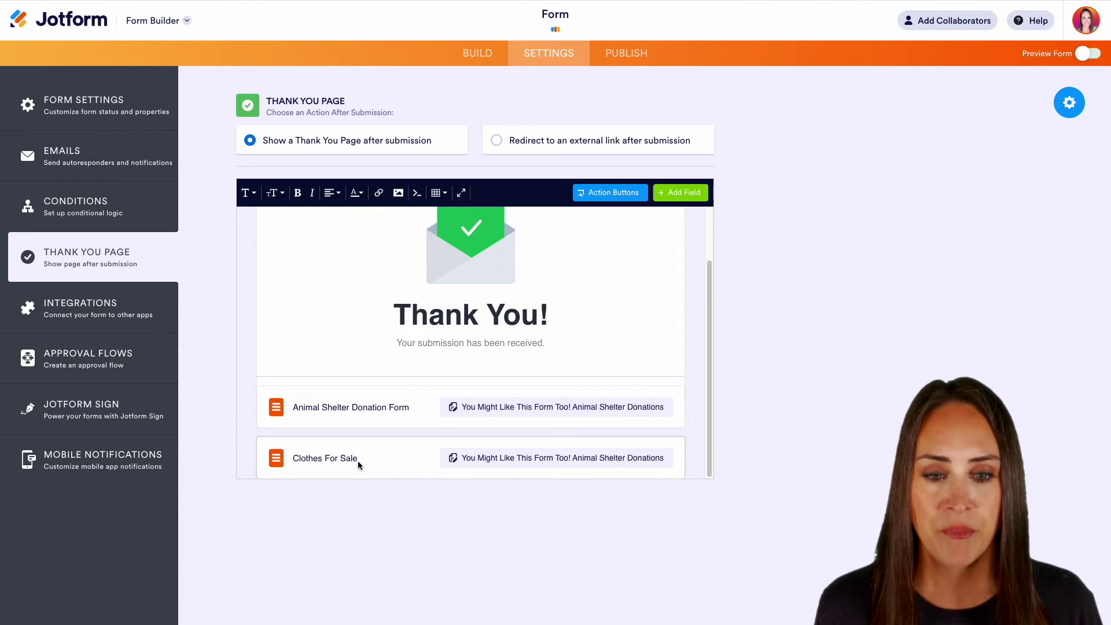
pyautogui.click(553, 342)
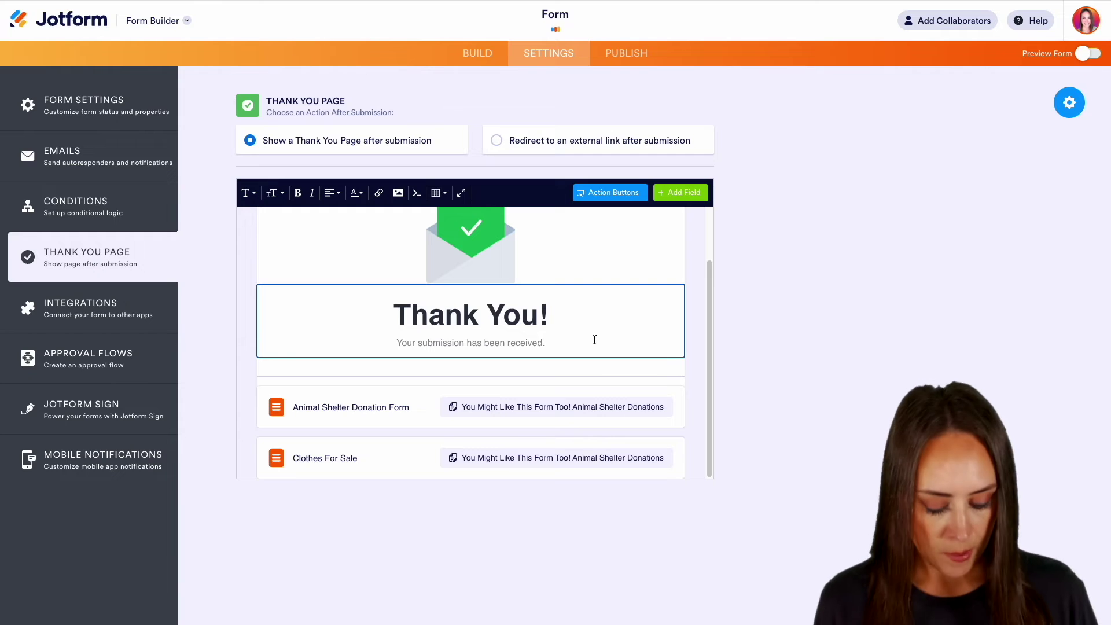
pyautogui.press('BackSpace')
# Add a comma and insert the {name} tag into the subtitle.
pyautogui.write(',')
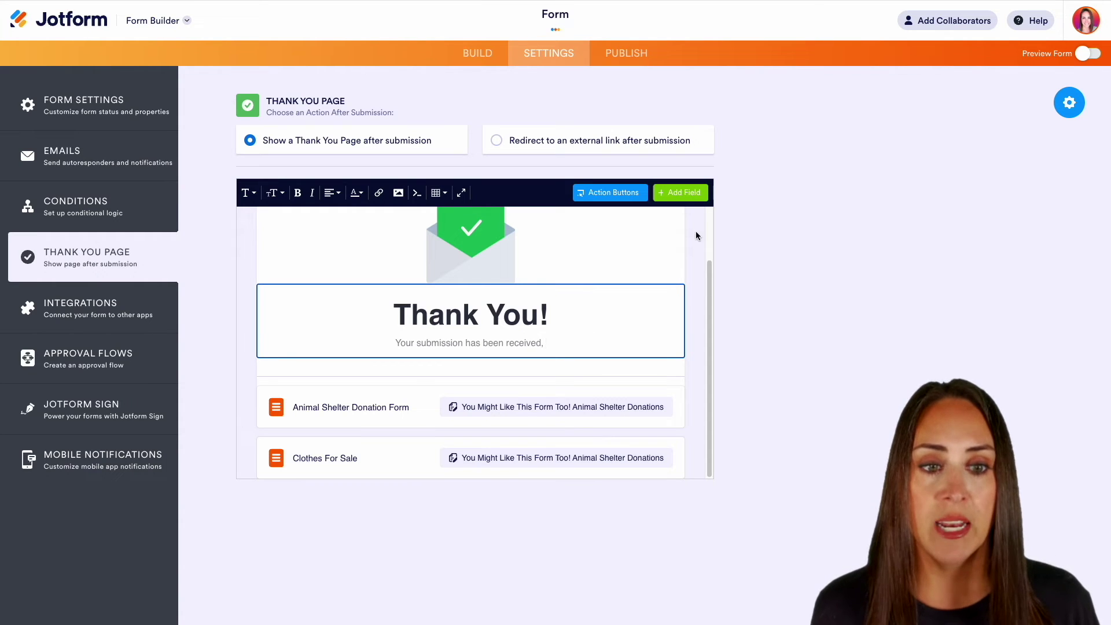
pyautogui.click(693, 196)
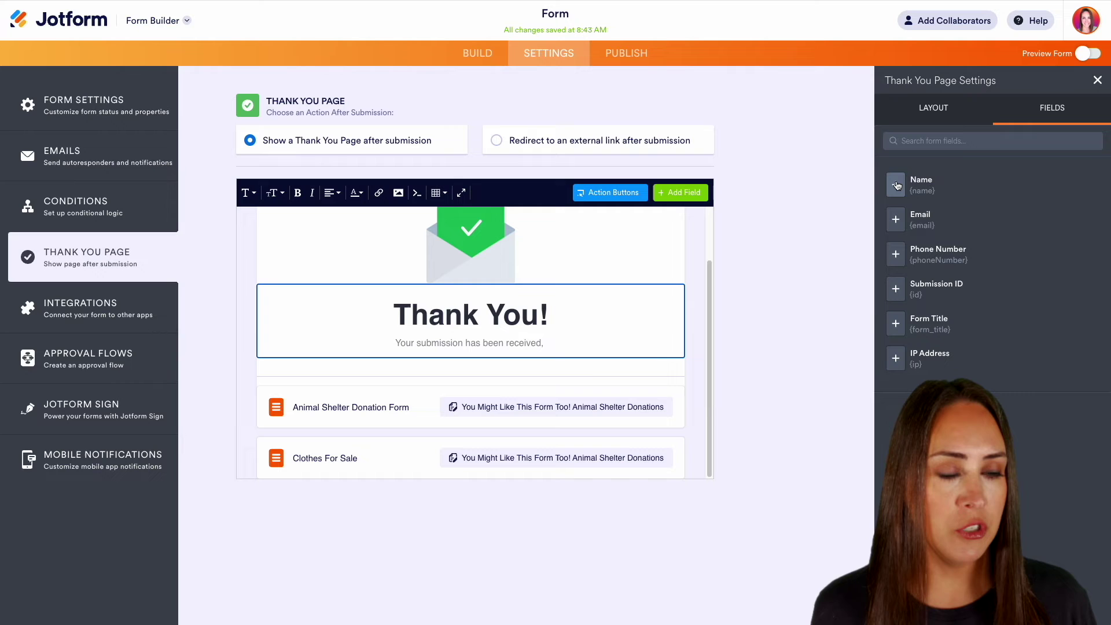
pyautogui.click(895, 185)
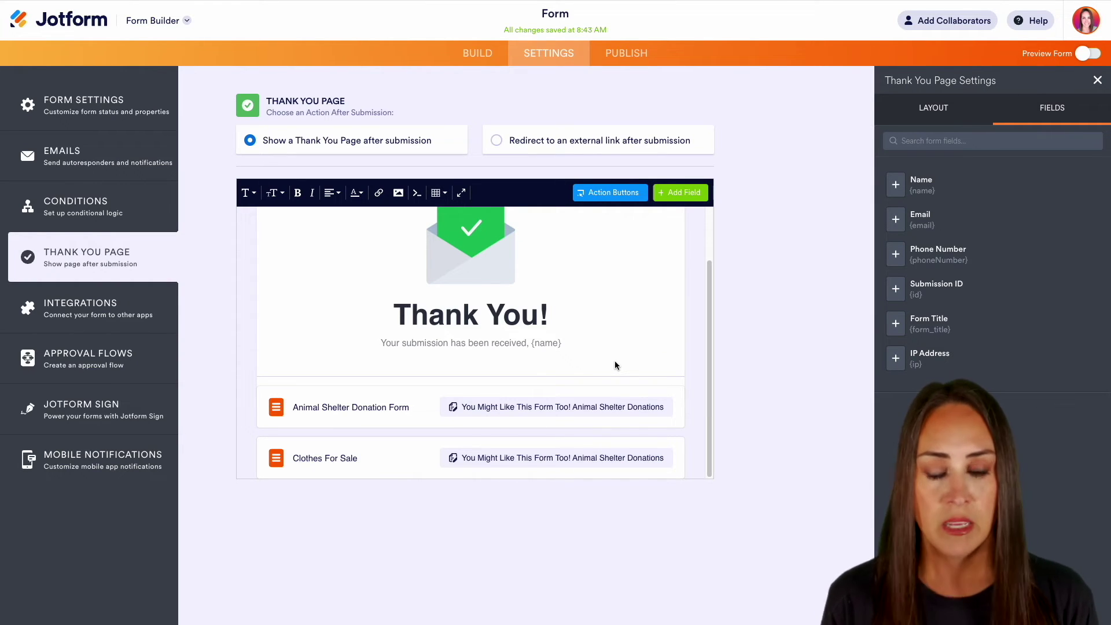
# Make the heading 'Thank You, {name}!' and delete the stray {name} tag from the subtitle.
pyautogui.click(541, 312)
pyautogui.write(',')
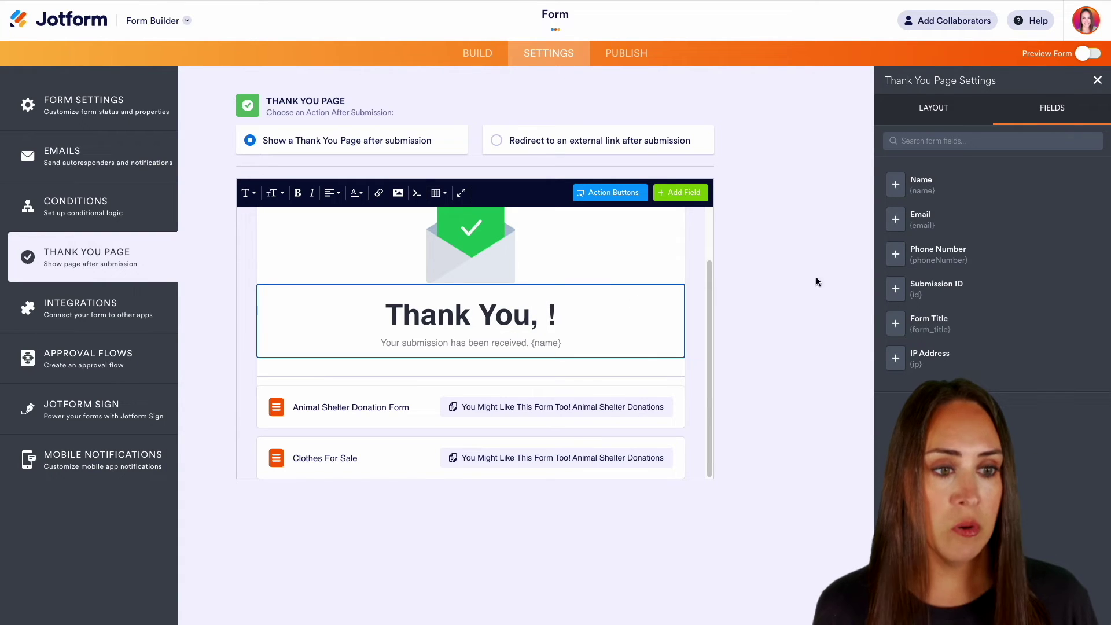
pyautogui.click(892, 191)
pyautogui.moveTo(565, 345); pyautogui.dragTo(526, 345)
pyautogui.press('BackSpace')
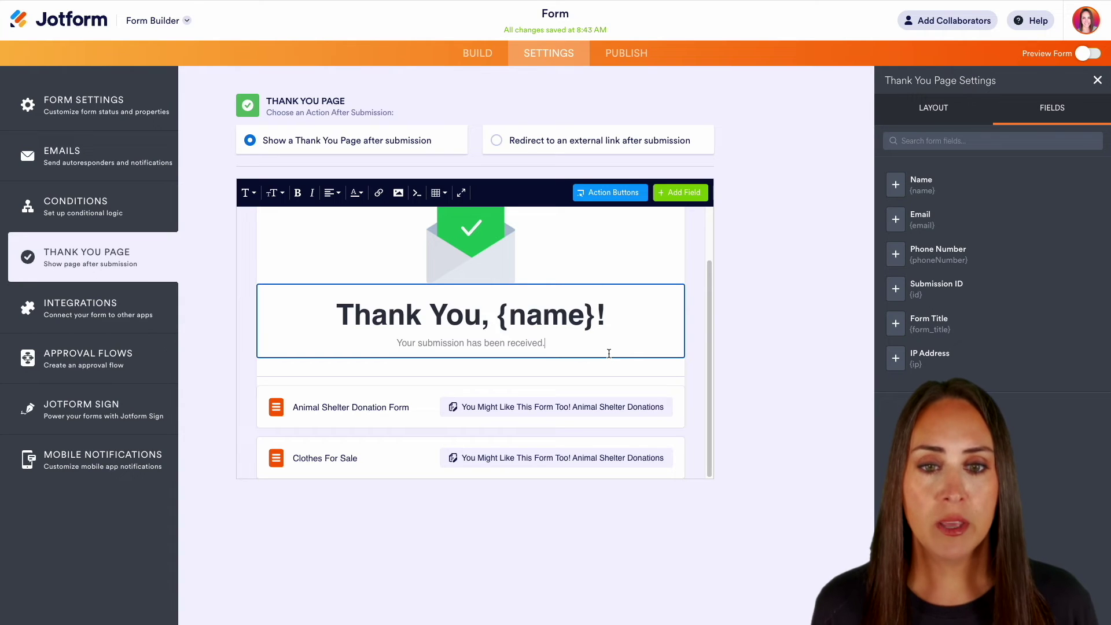
pyautogui.click(496, 140)
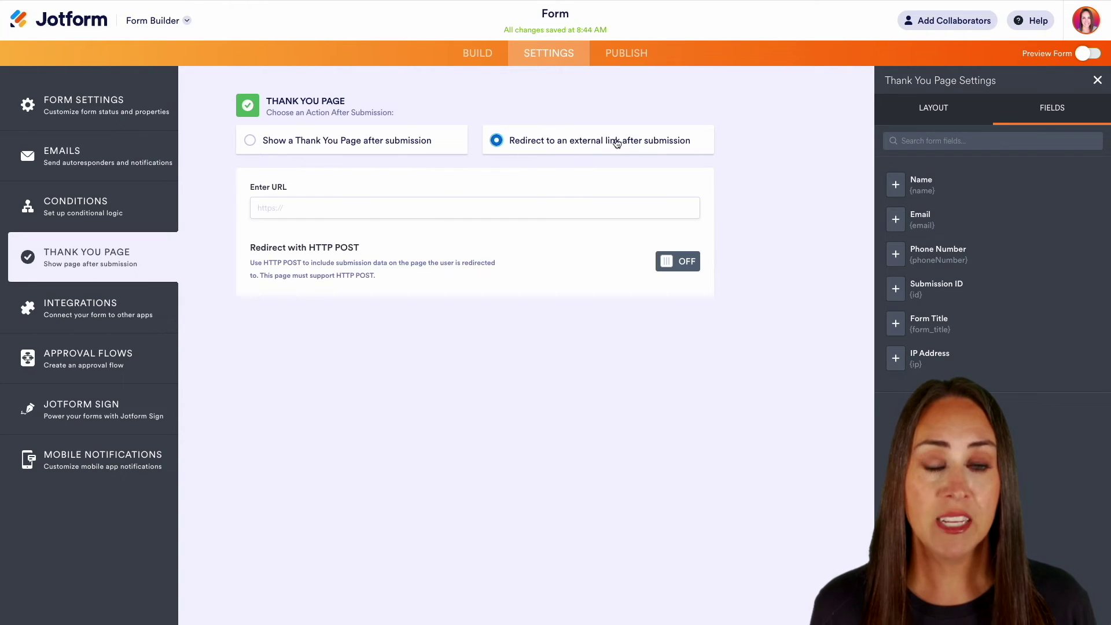
pyautogui.click(334, 209)
pyautogui.write('h')
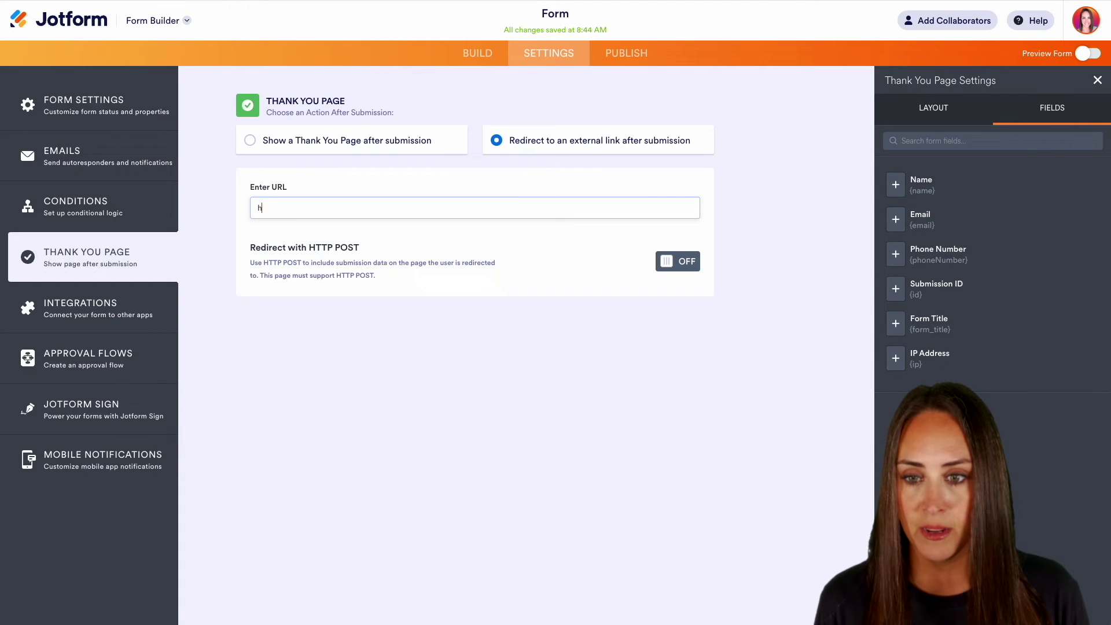
pyautogui.write('ttps://jotform.com')
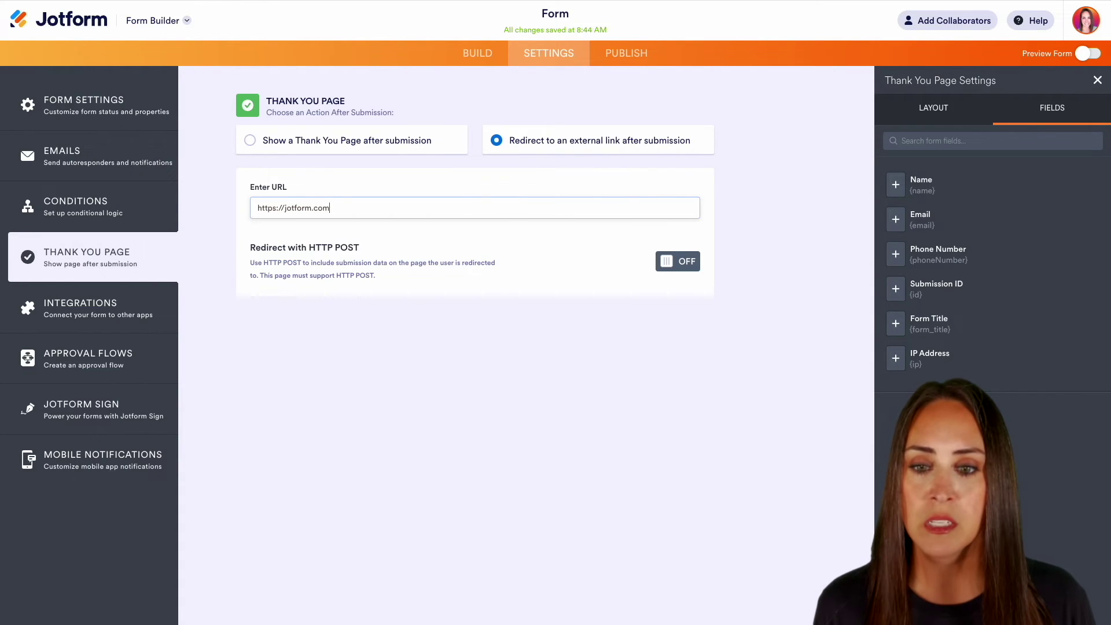
pyautogui.click(415, 343)
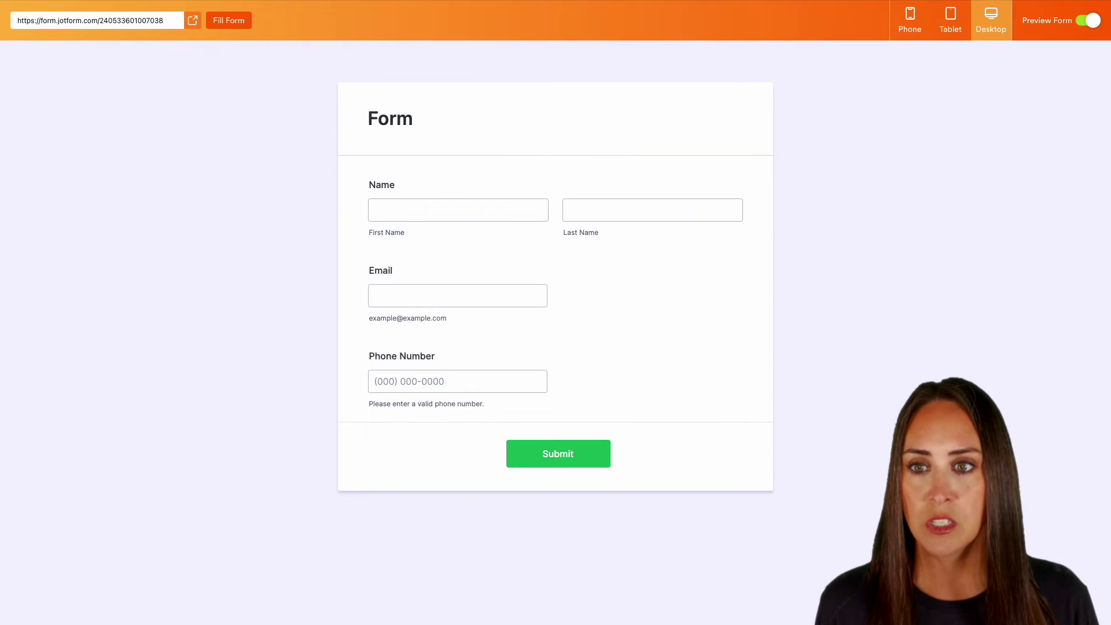
pyautogui.click(229, 20)
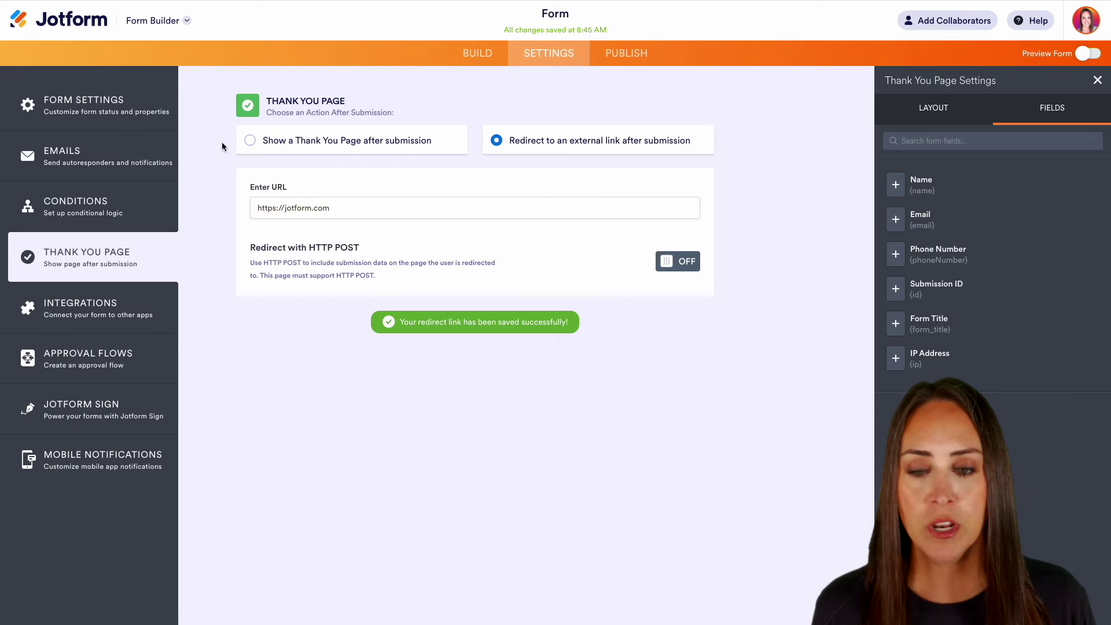
pyautogui.click(249, 141)
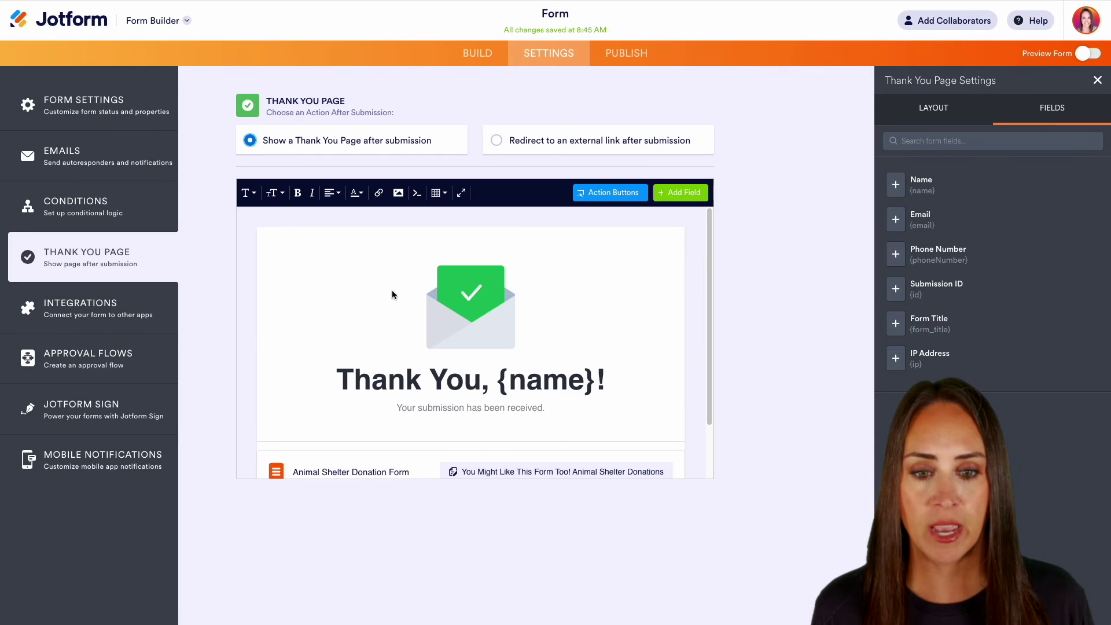
pyautogui.click(1088, 53)
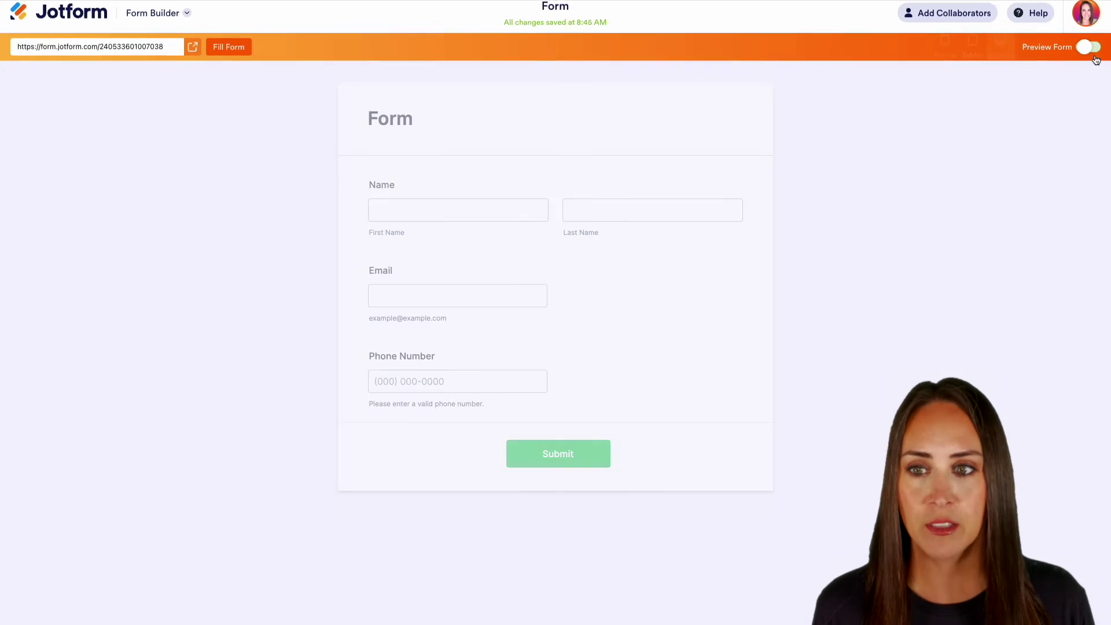
pyautogui.click(225, 21)
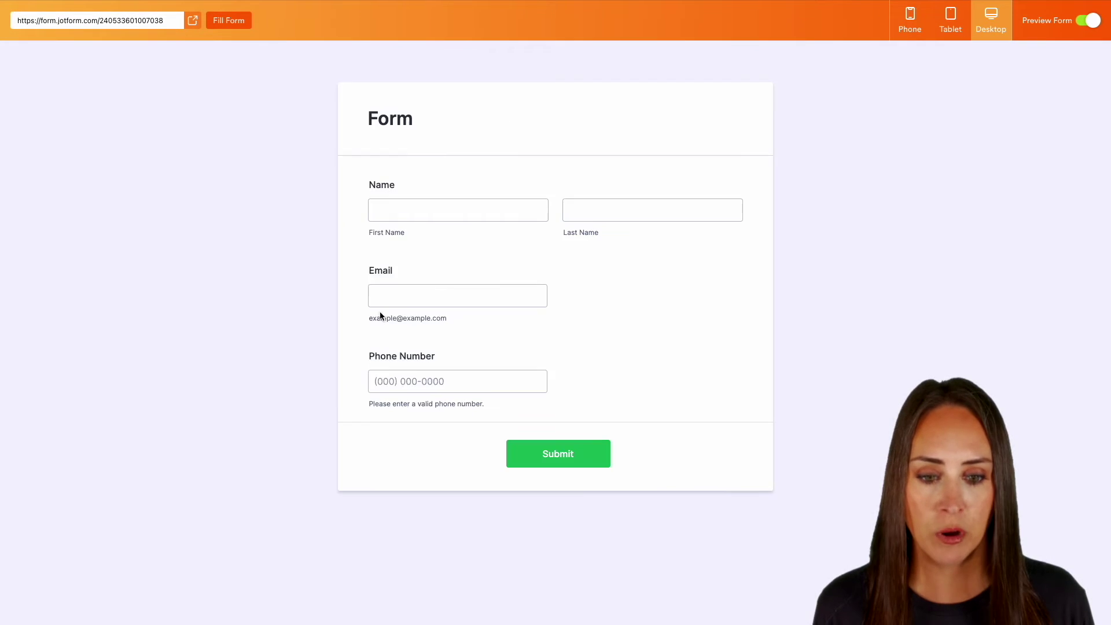
pyautogui.click(571, 458)
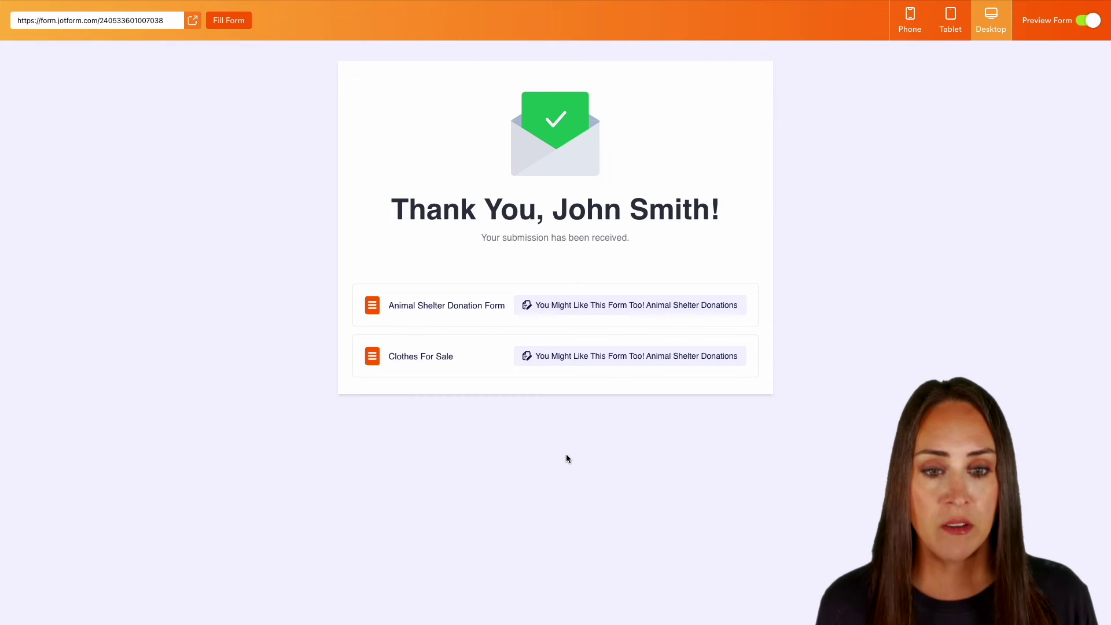
pyautogui.click(688, 306)
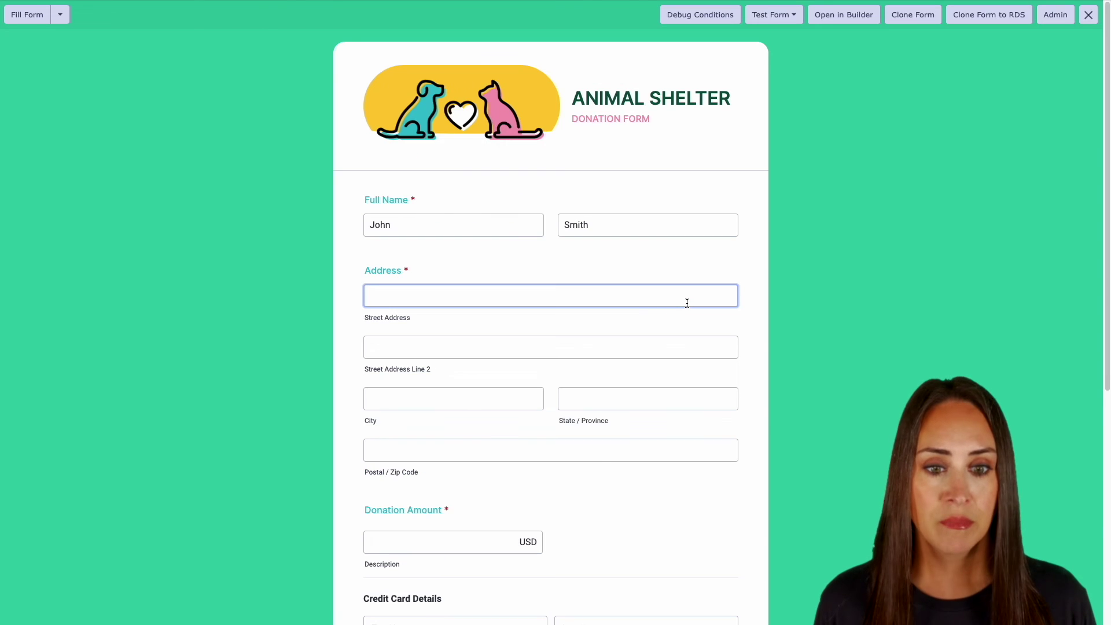
pyautogui.scroll(-8, 863, 416)
pyautogui.scroll(8, 862, 413)
pyautogui.click(385, 228)
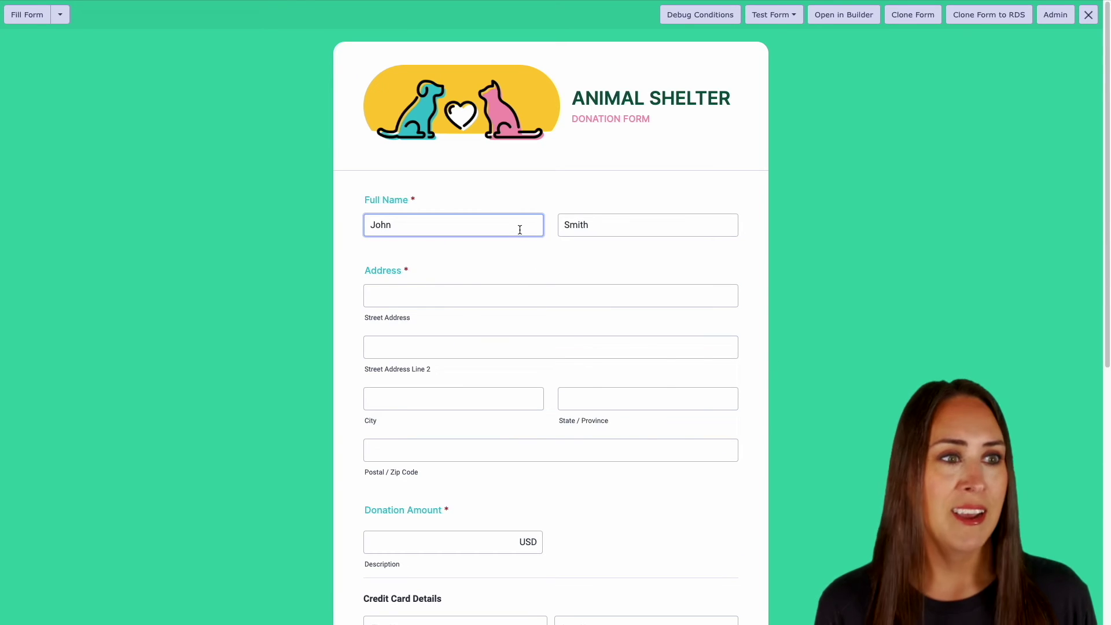
pyautogui.click(1025, 136)
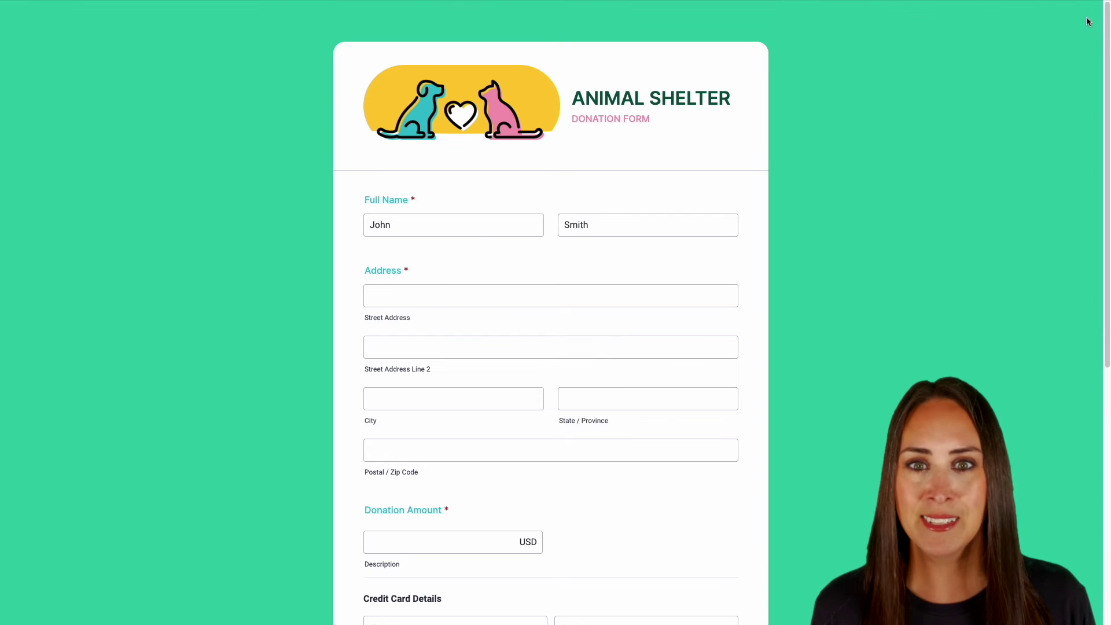
pyautogui.click(1088, 15)
pyautogui.click(1091, 21)
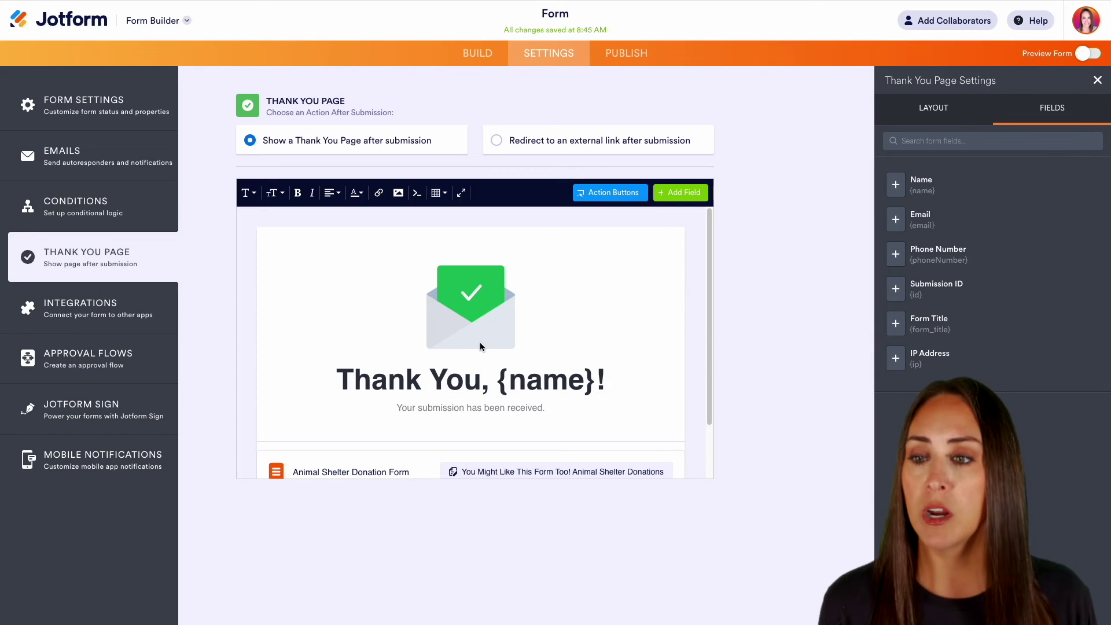
# Add a Change Thank You Page condition: IF Phone Number Is Filled.
pyautogui.click(74, 203)
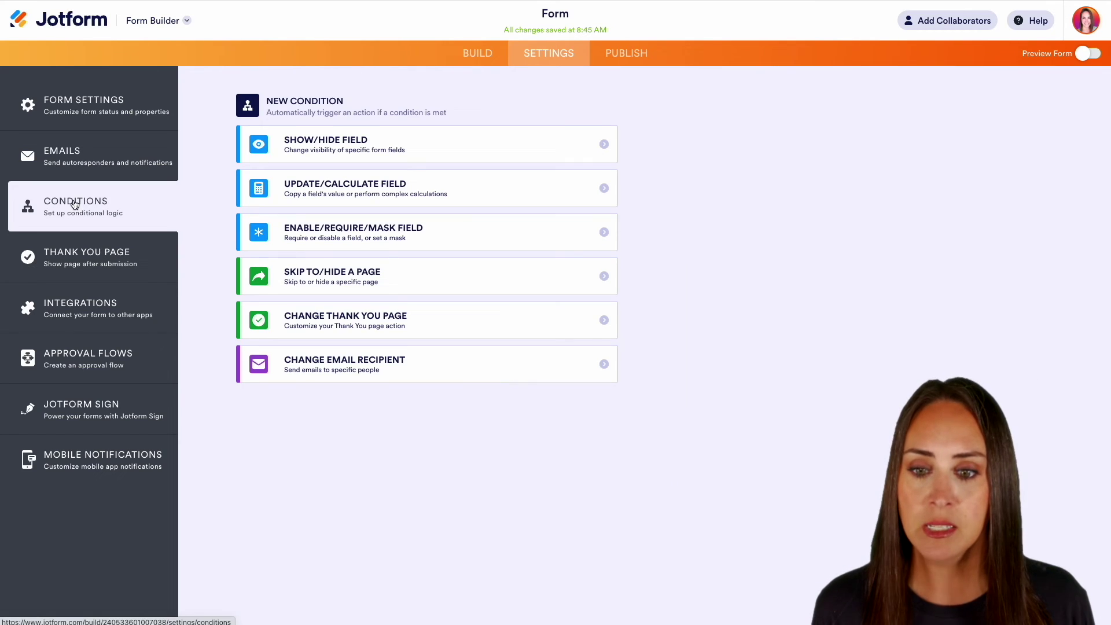
pyautogui.click(439, 324)
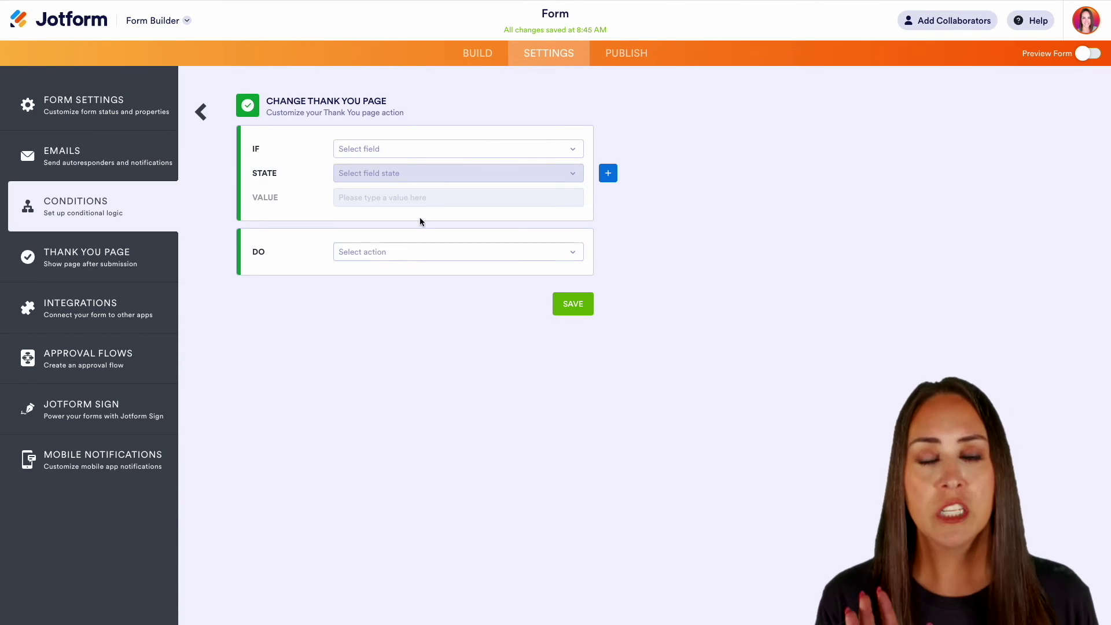
pyautogui.click(415, 151)
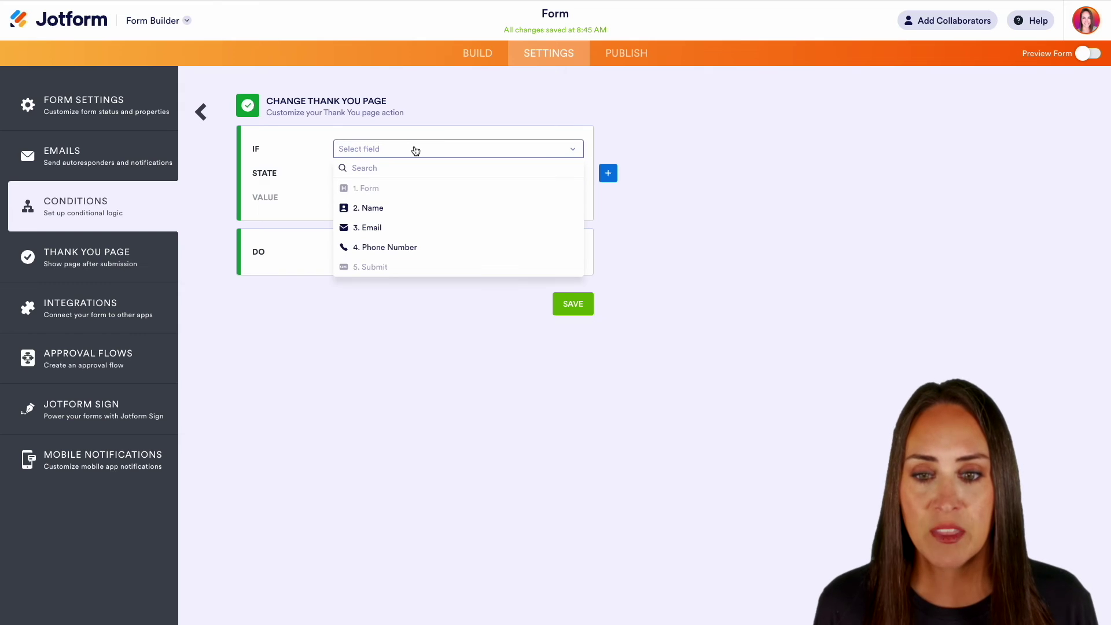
pyautogui.click(405, 247)
pyautogui.click(388, 175)
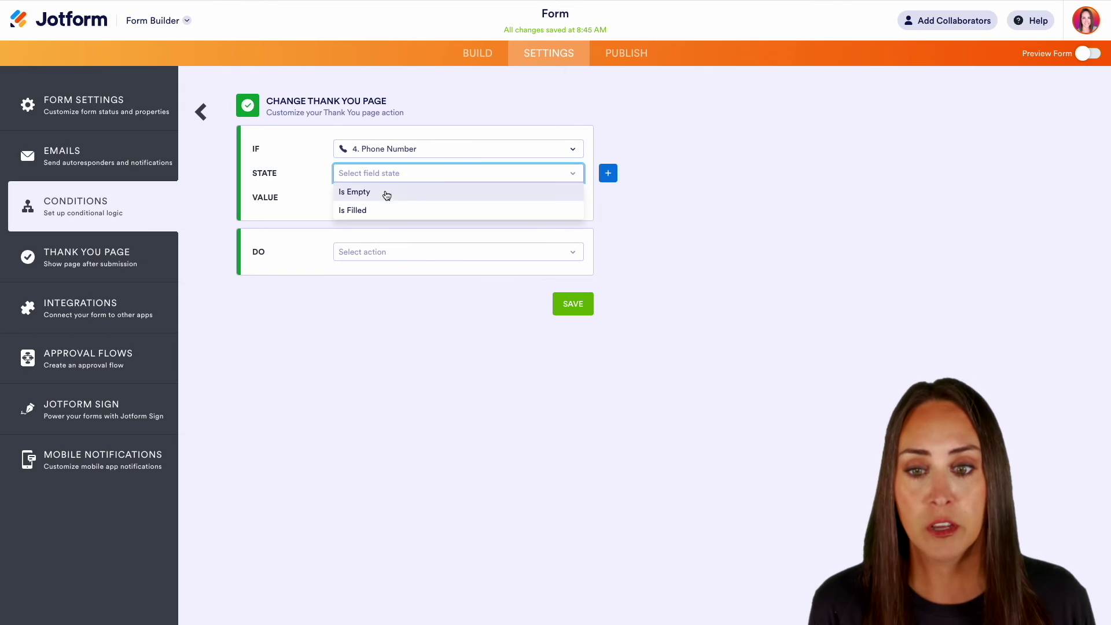
pyautogui.click(379, 209)
pyautogui.click(397, 239)
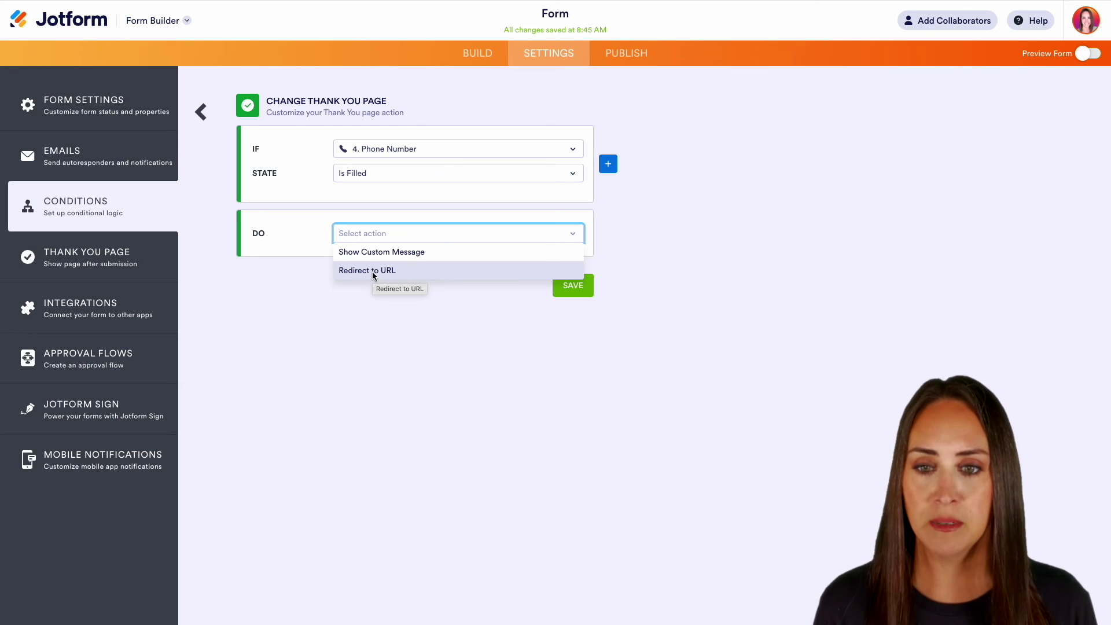
# Switch the form to the Card Form layout and open Edit Thank You Page.
pyautogui.click(477, 53)
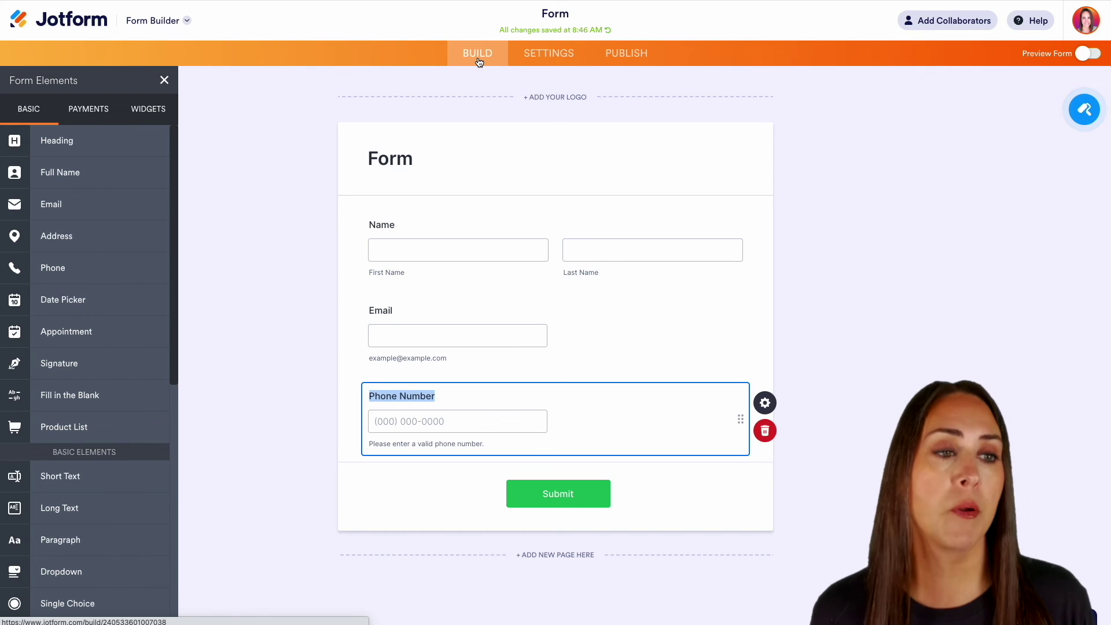
pyautogui.click(1084, 110)
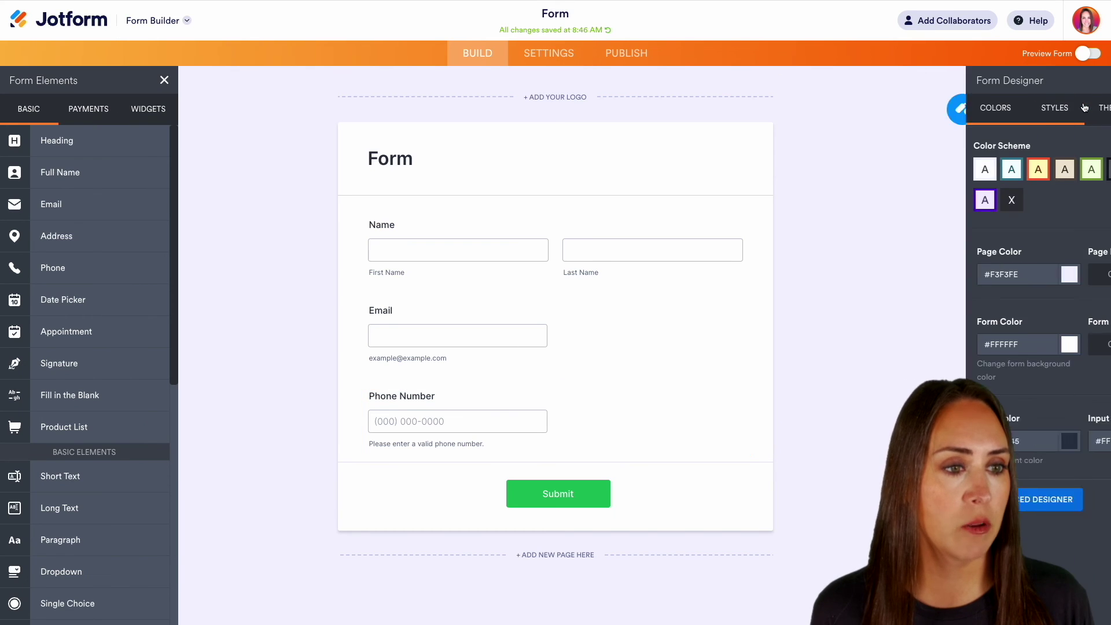
pyautogui.click(1081, 109)
pyautogui.click(1022, 215)
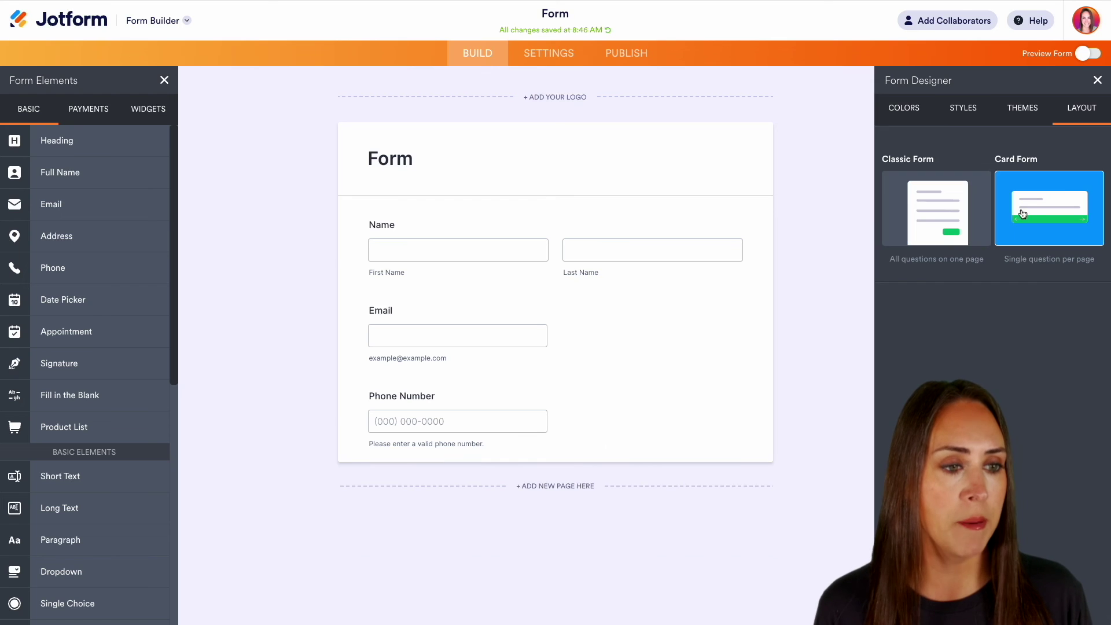
pyautogui.scroll(-3, 1020, 210)
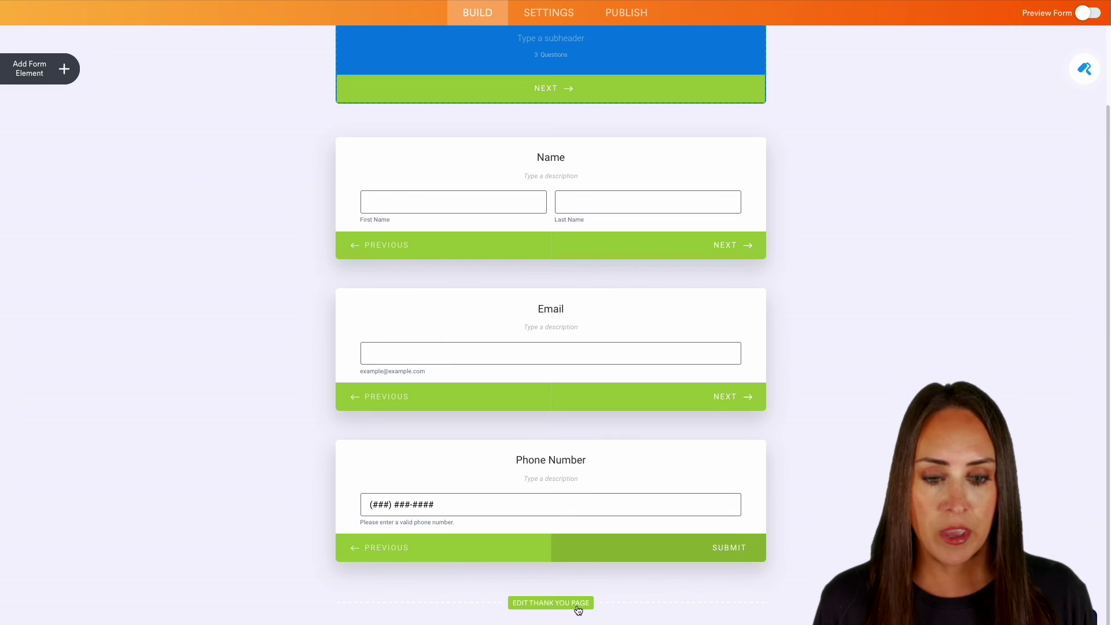
pyautogui.click(574, 608)
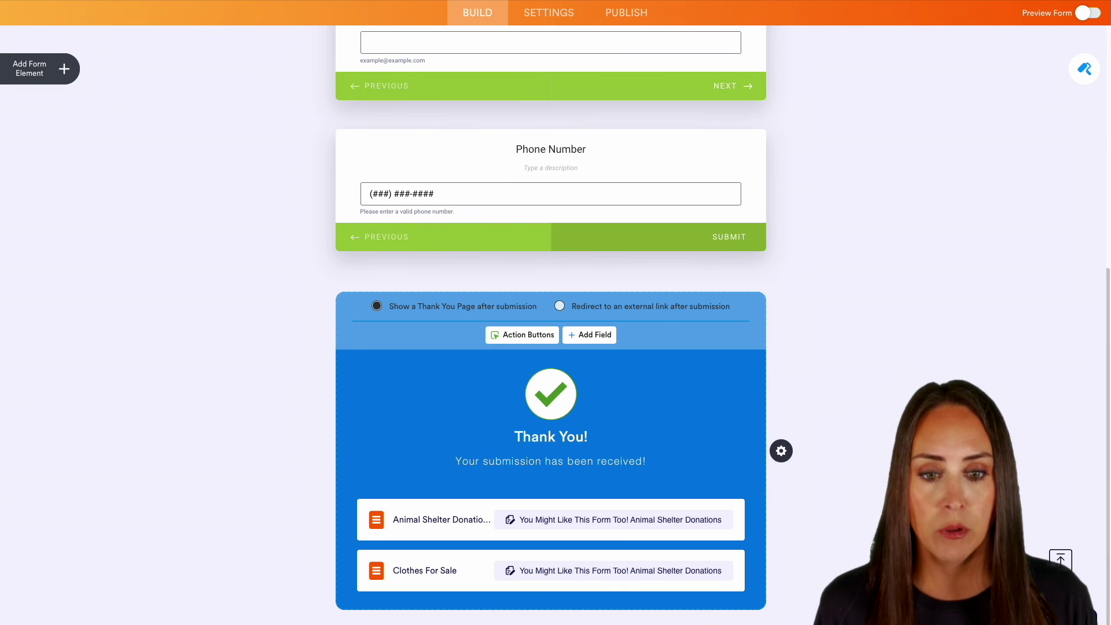